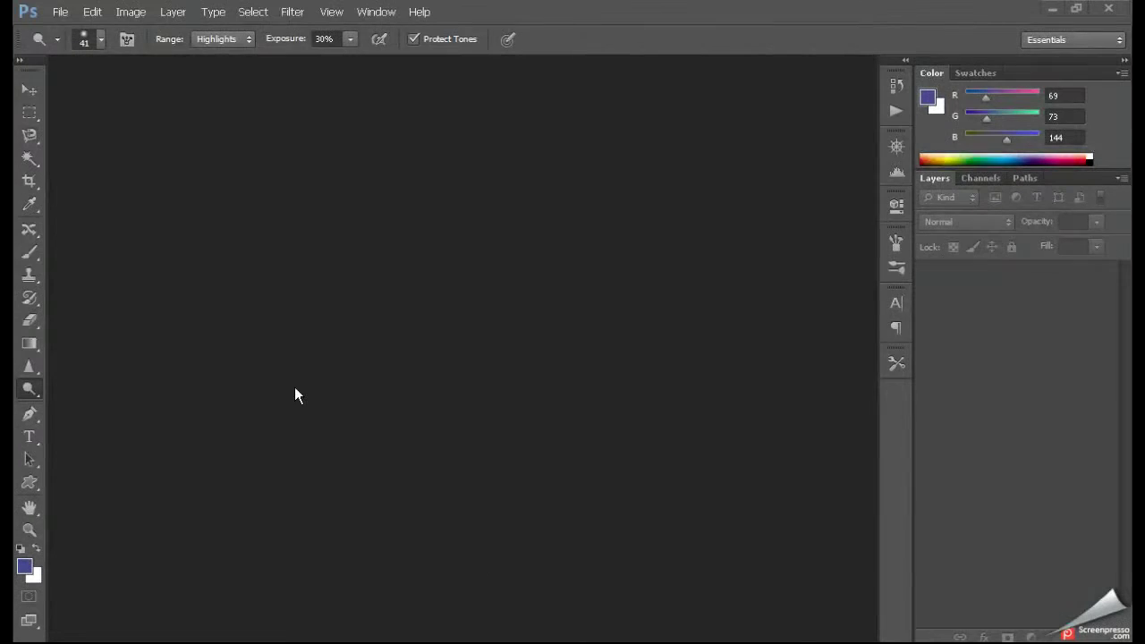
Reopen the recent sriracha selfie and duplicate it as a layer named 'Shadow / Highlights'.
left_click(60, 12)
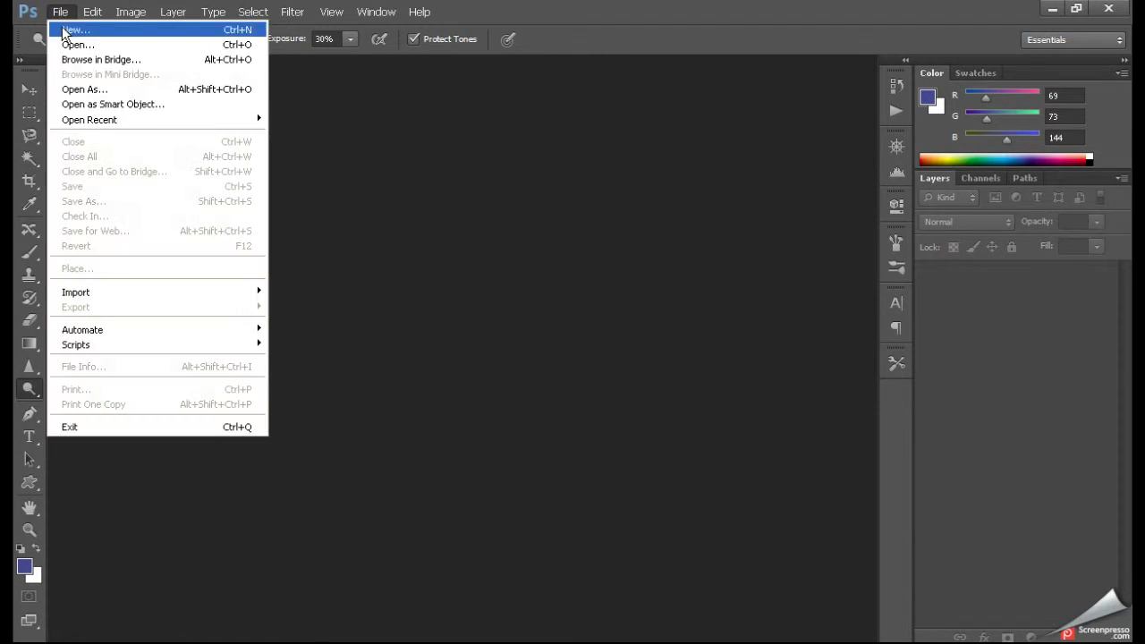
mouse_move(90, 119)
left_click(305, 119)
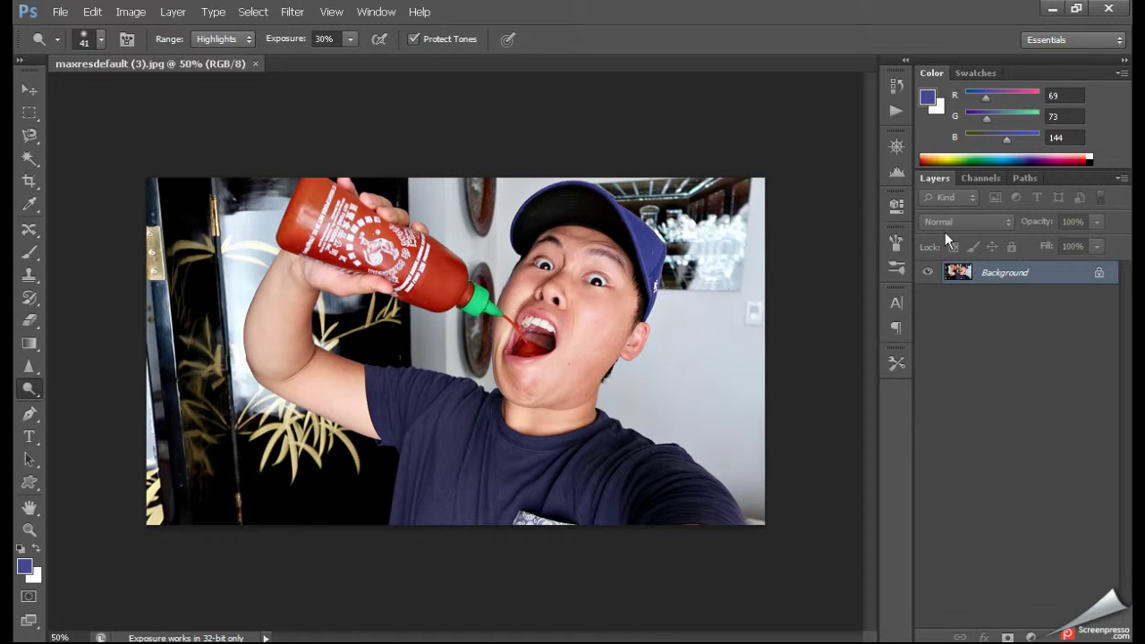
key("ctrl+j")
double_click(1006, 272)
type("s")
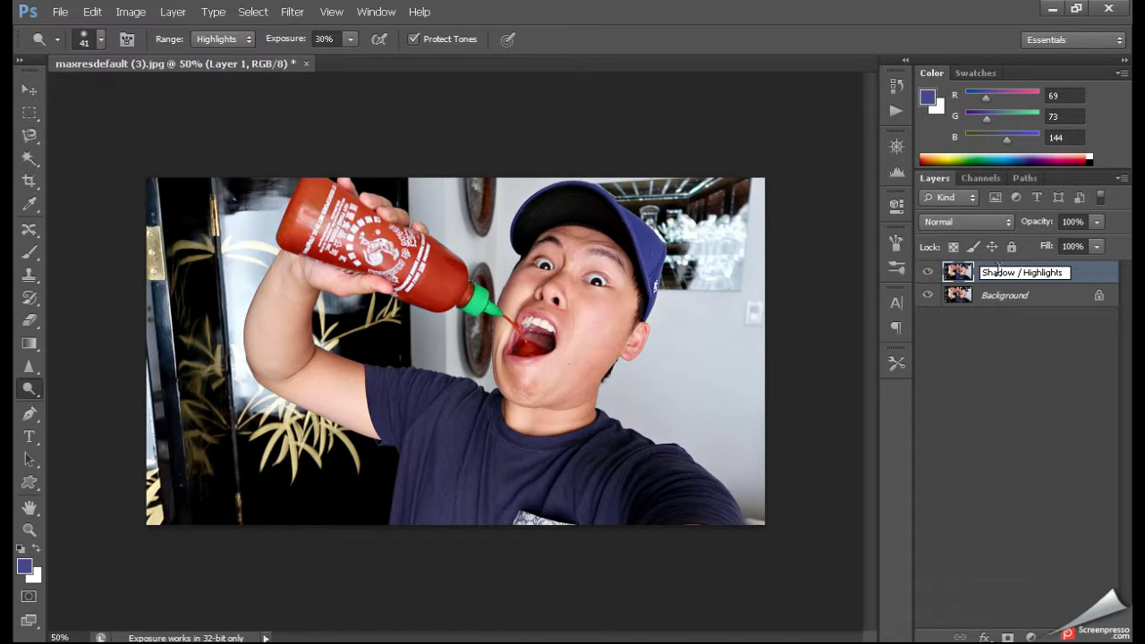
key("Return")
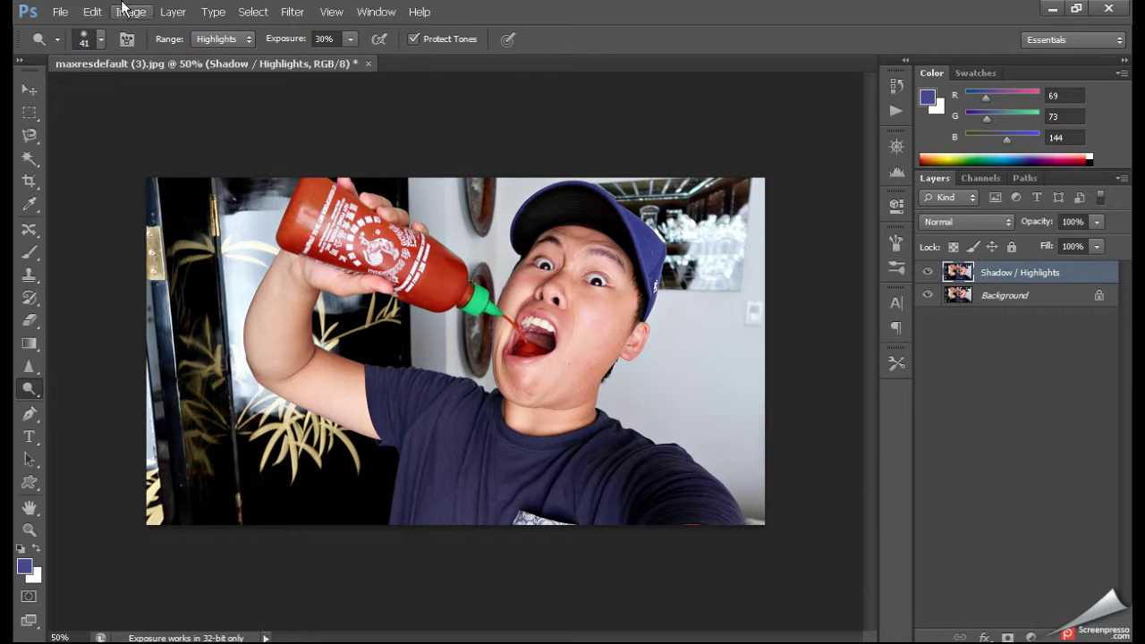
Apply the Shadows/Highlights adjustment to brighten the duplicate layer's shadows.
left_click(132, 10)
mouse_move(151, 53)
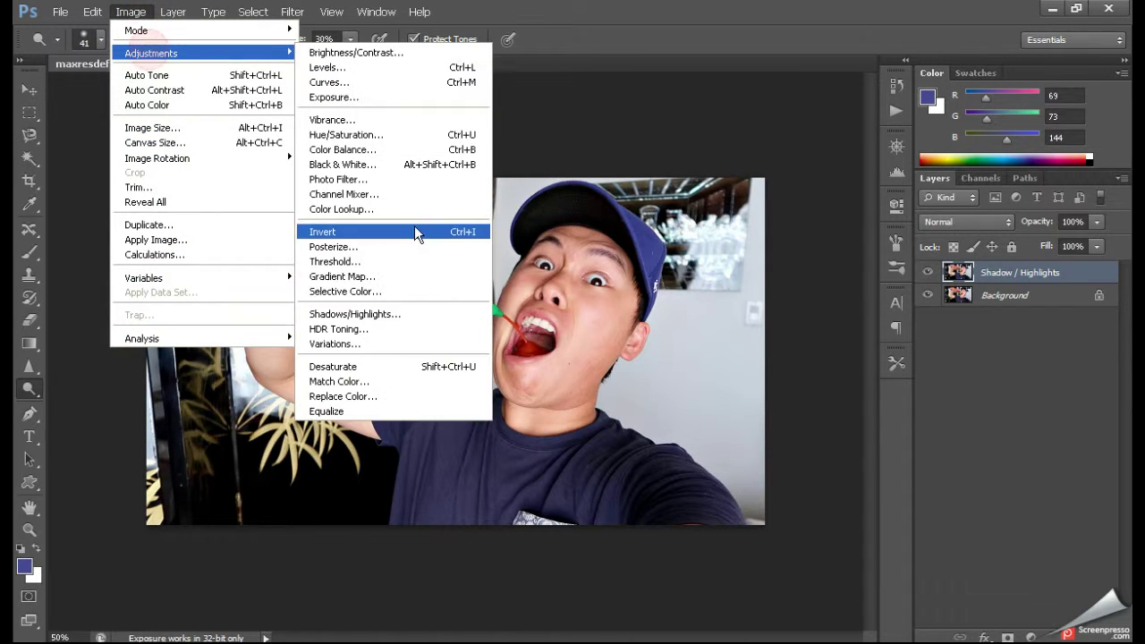
left_click(396, 313)
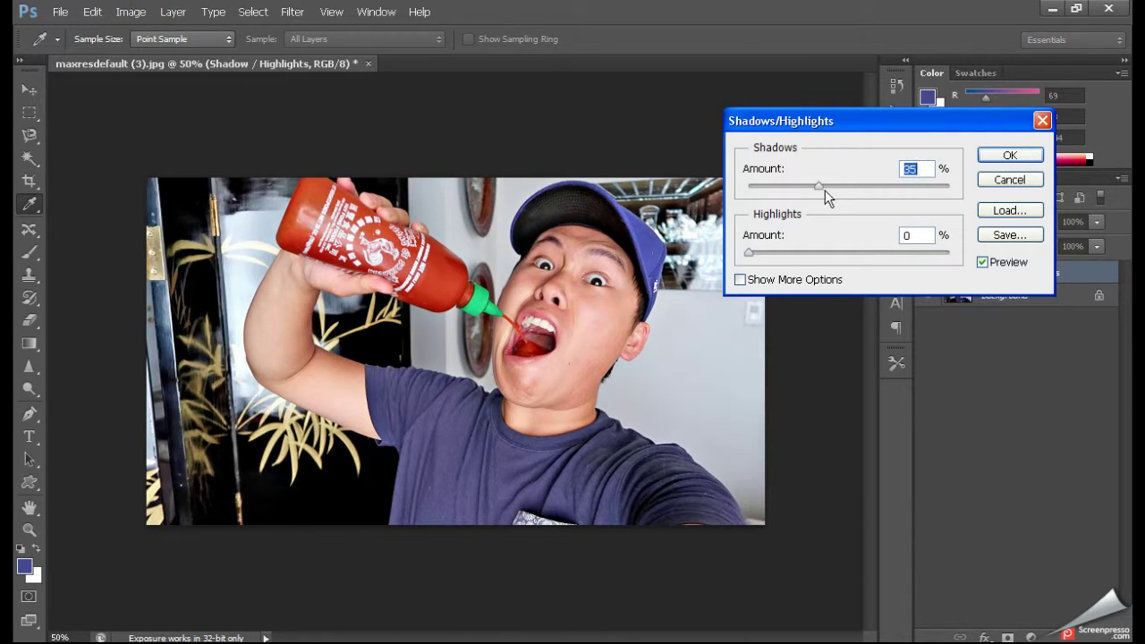
left_click(1002, 157)
Confirm the Shadows/Highlights adjustment, then duplicate the layer as 'Reduce Noise'.
key("o")
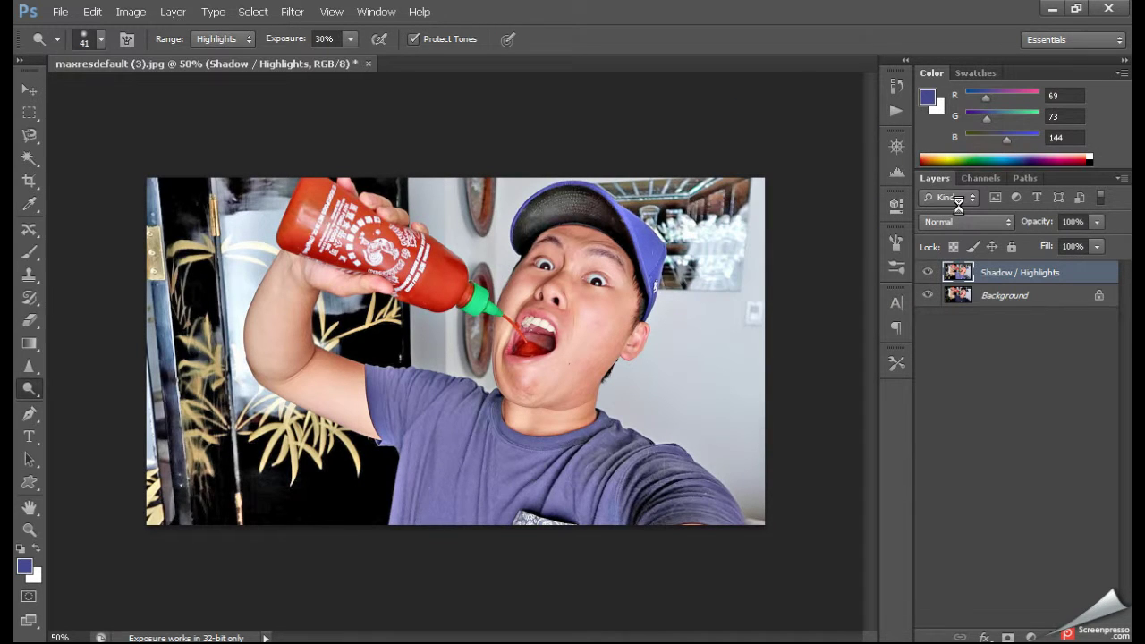
key("ctrl+j")
double_click(1021, 272)
type("Reduce Nois")
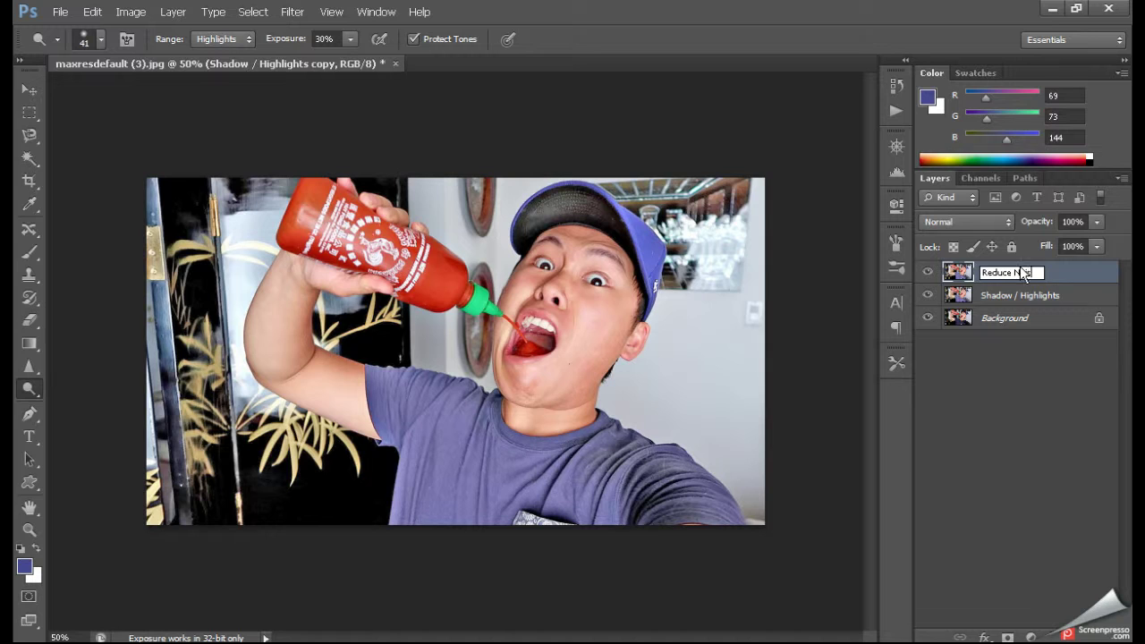
key("Return")
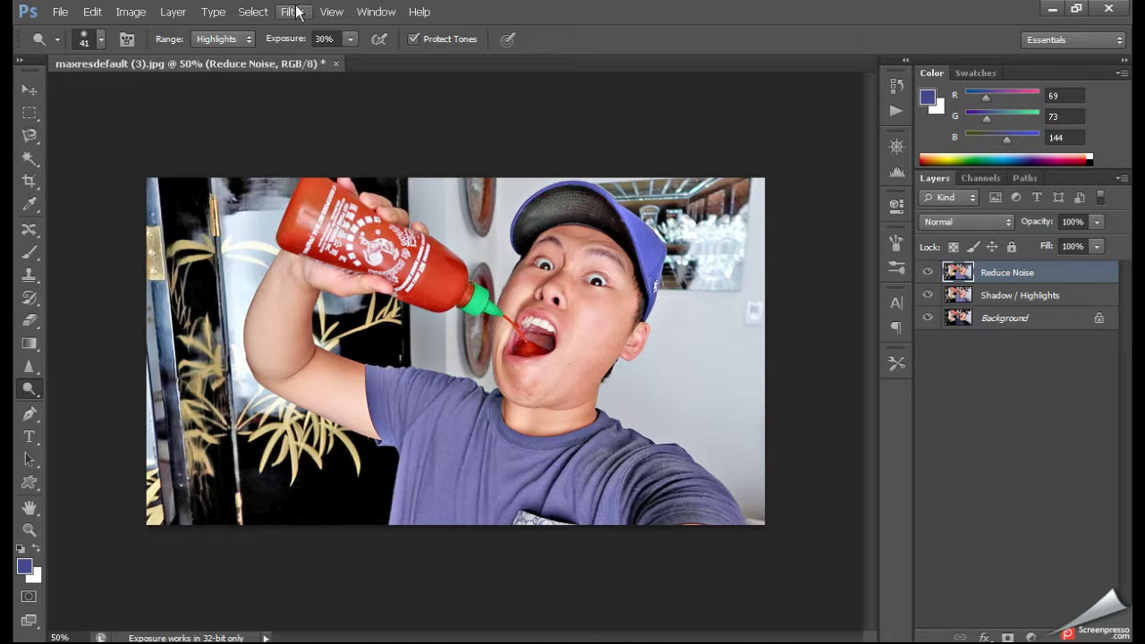
Apply the Reduce Noise filter twice to smooth the layer into a painterly look.
left_click(293, 12)
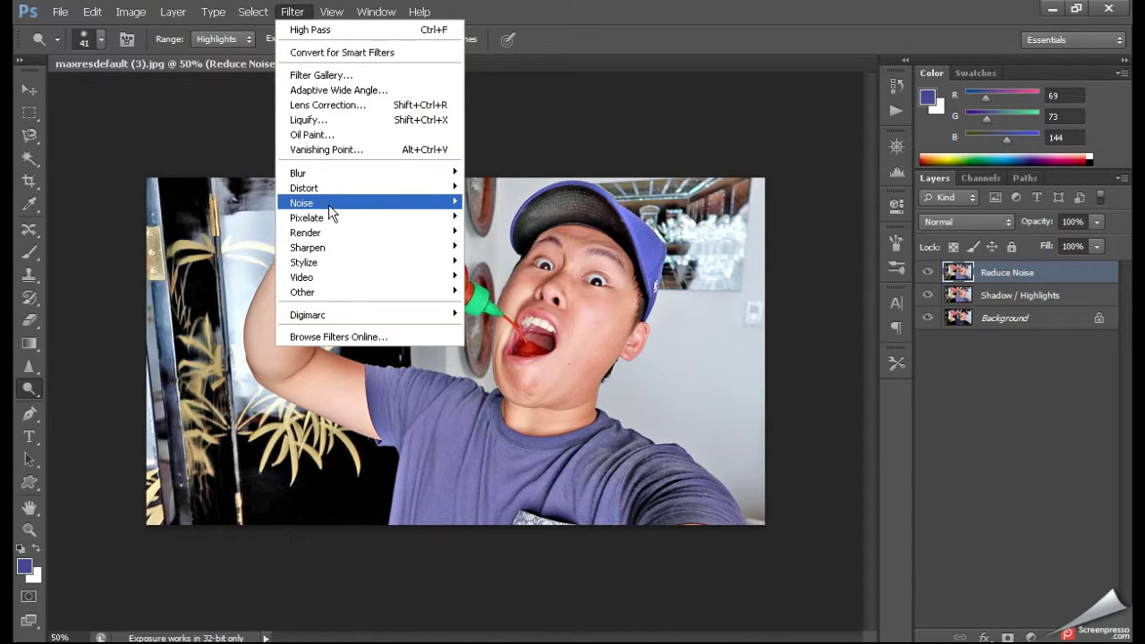
mouse_move(303, 203)
left_click(491, 259)
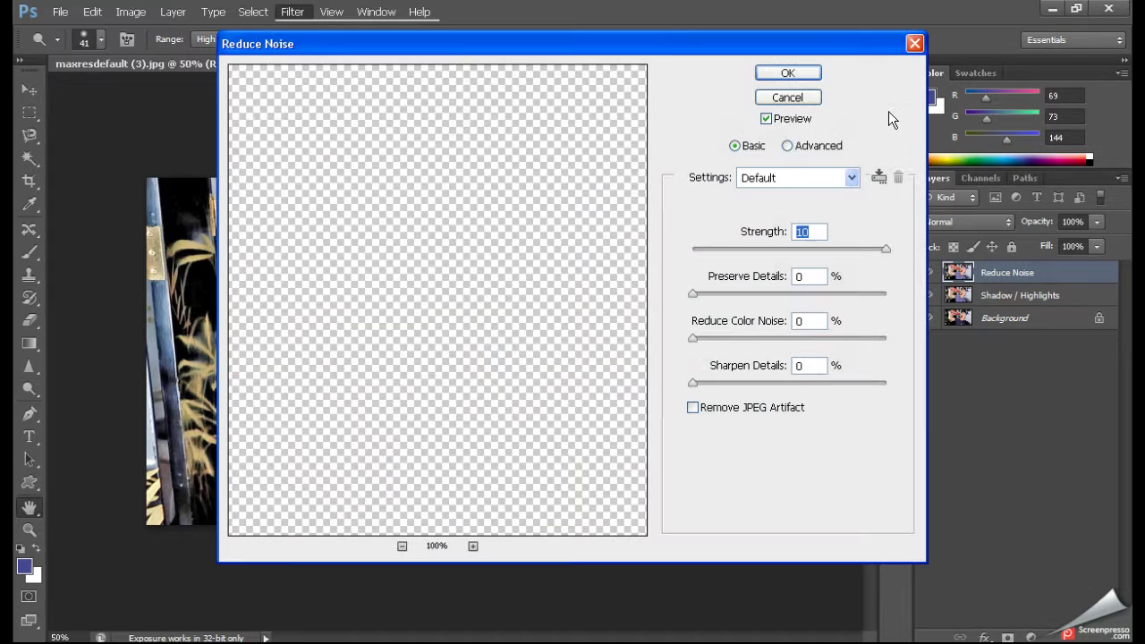
left_click(787, 72)
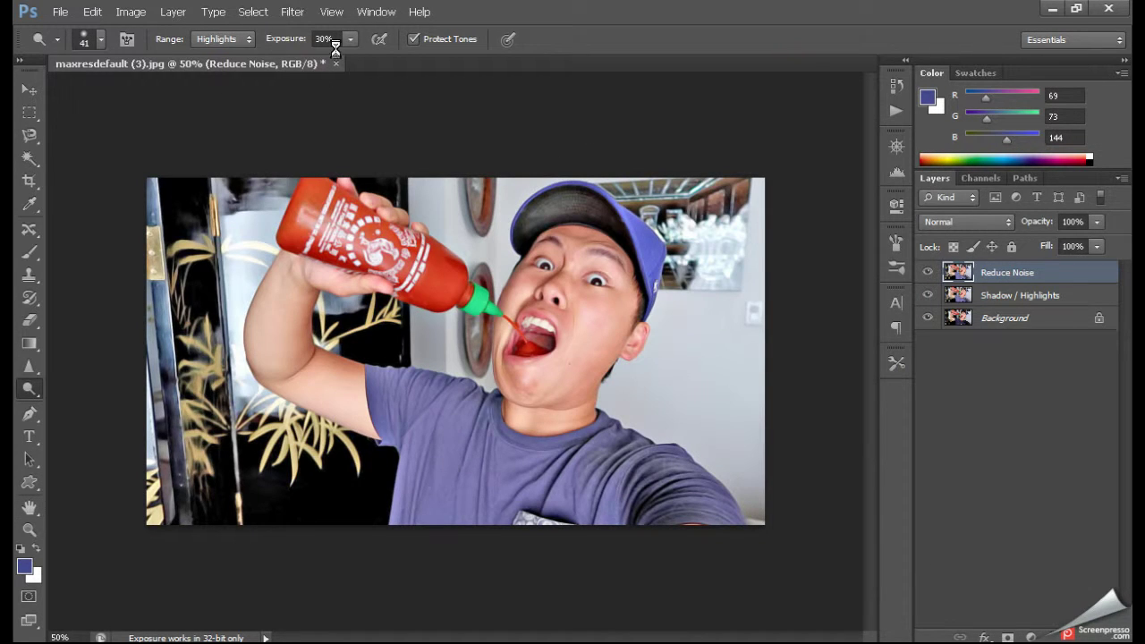
left_click(292, 12)
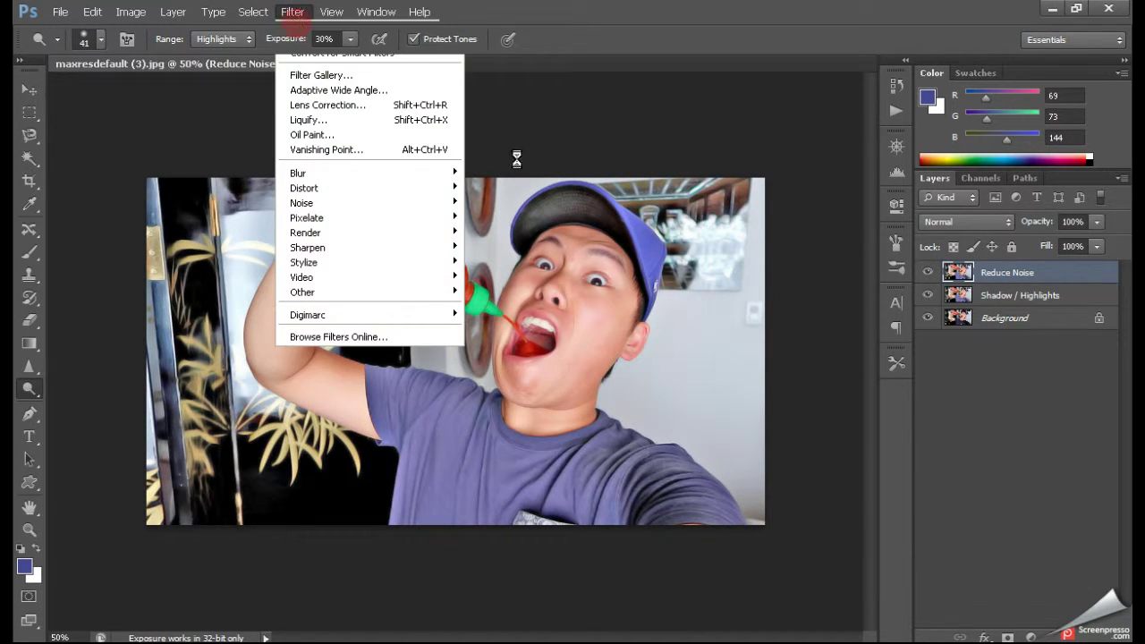
left_click(647, 176)
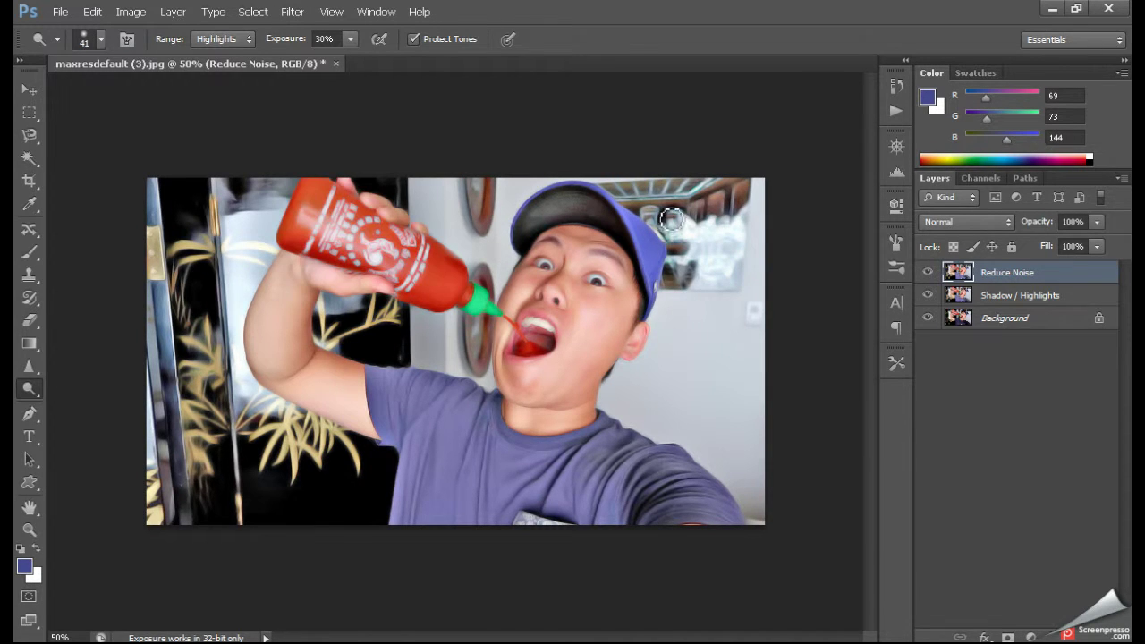
Duplicate the Reduce Noise layer as 'Film Grain' and apply the Film Grain artistic filter.
key("ctrl+j")
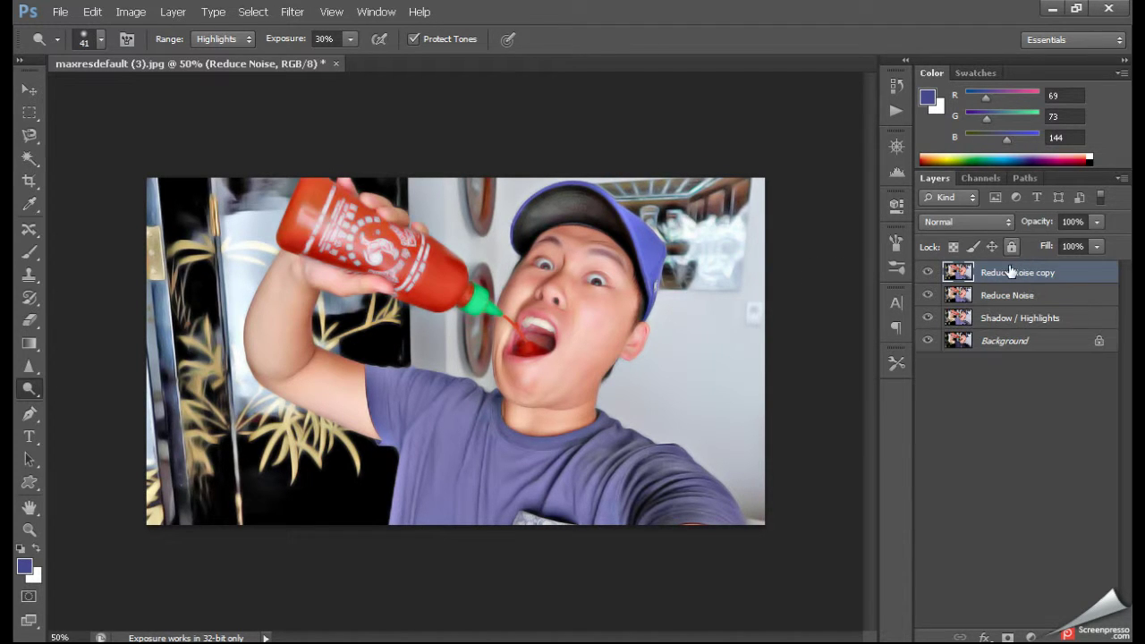
double_click(1006, 272)
type("Fi")
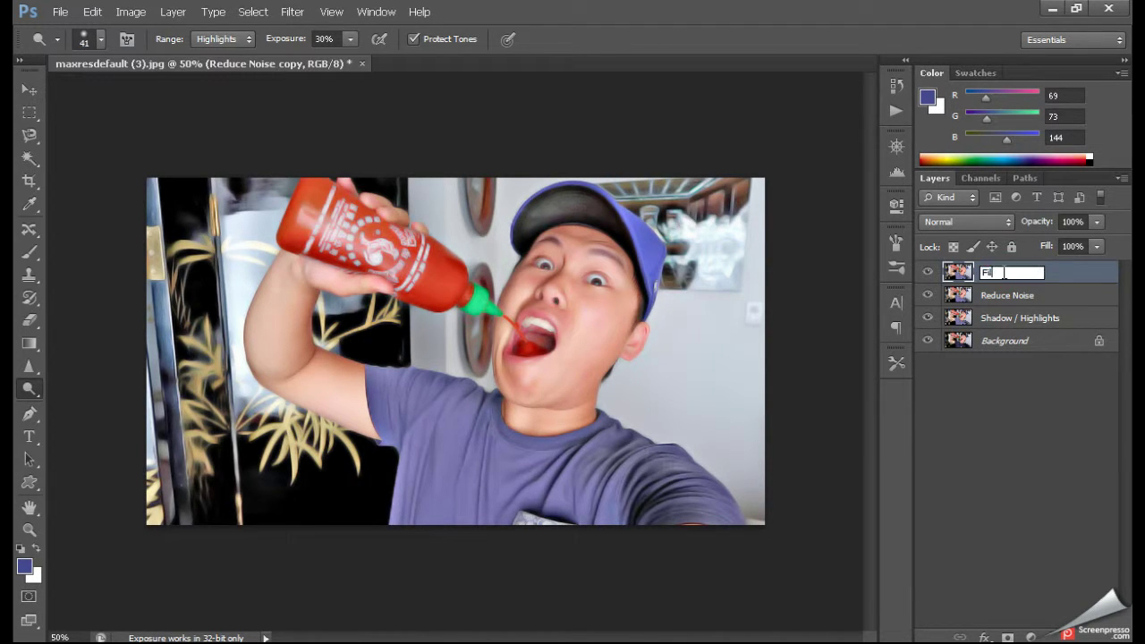
type("lm Grain")
key("Return")
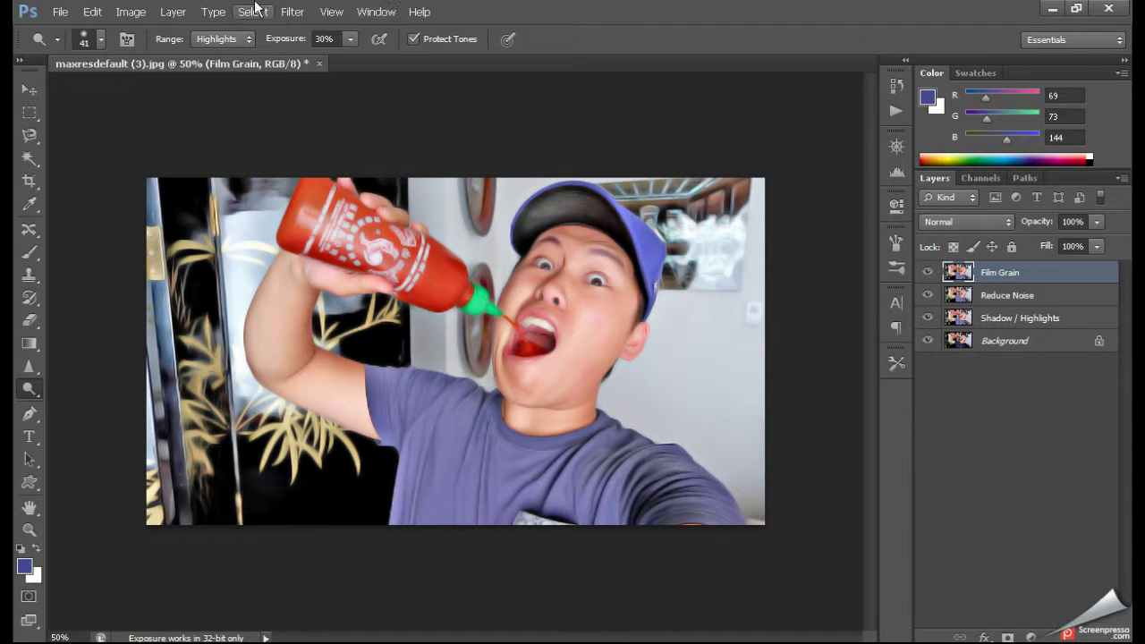
left_click(291, 11)
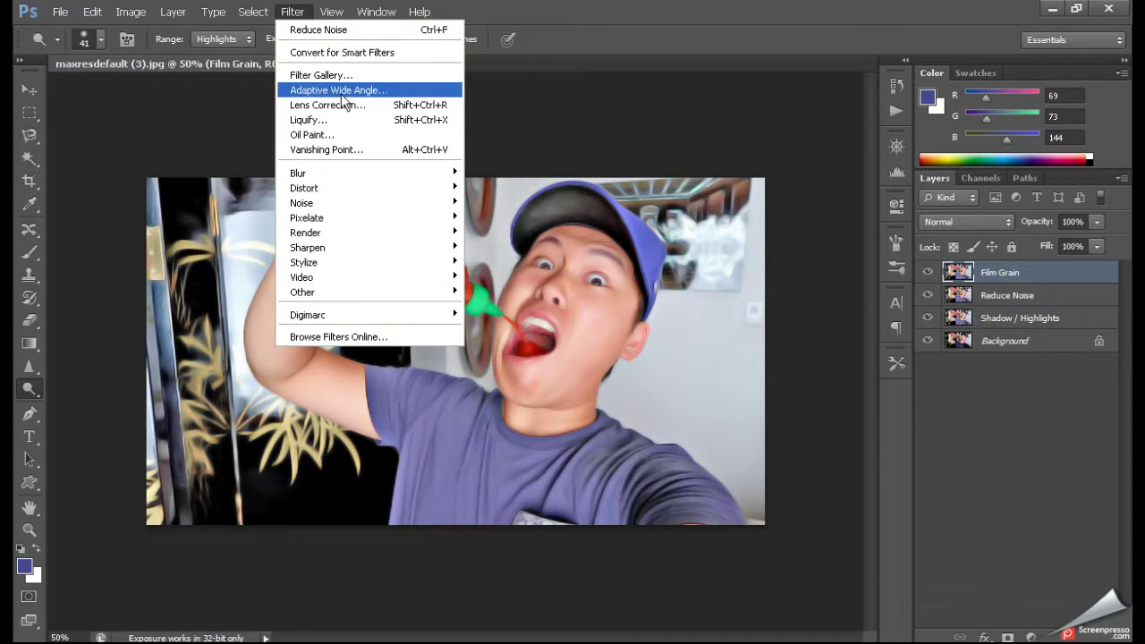
left_click(322, 75)
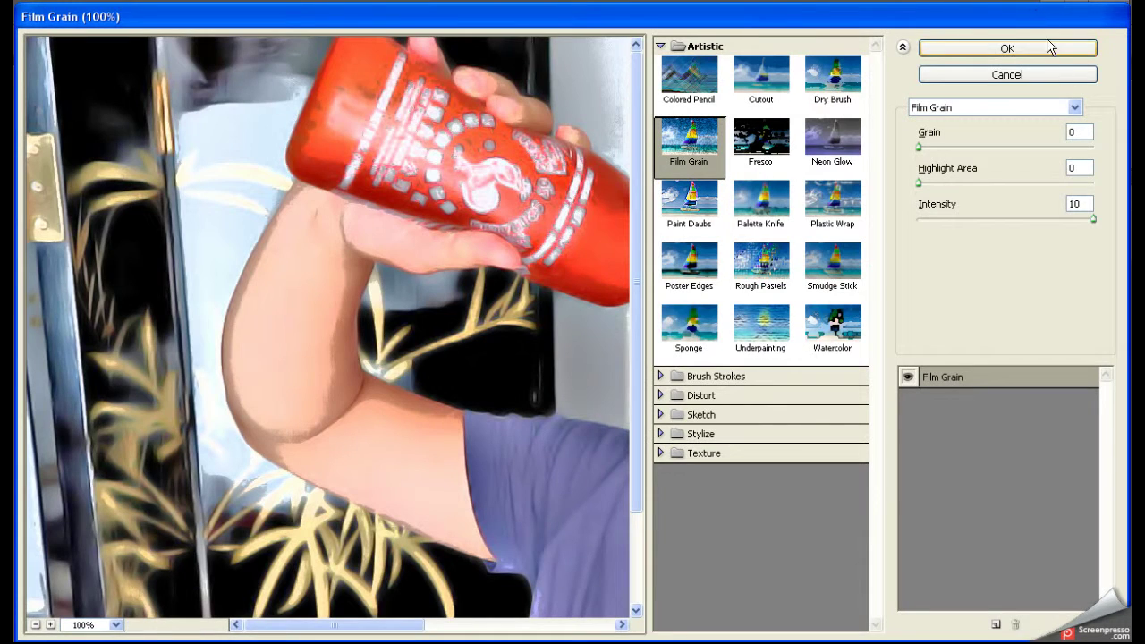
left_click(1007, 48)
Cancel Add Noise and apply Reduce Noise again to the Film Grain layer.
left_click(292, 11)
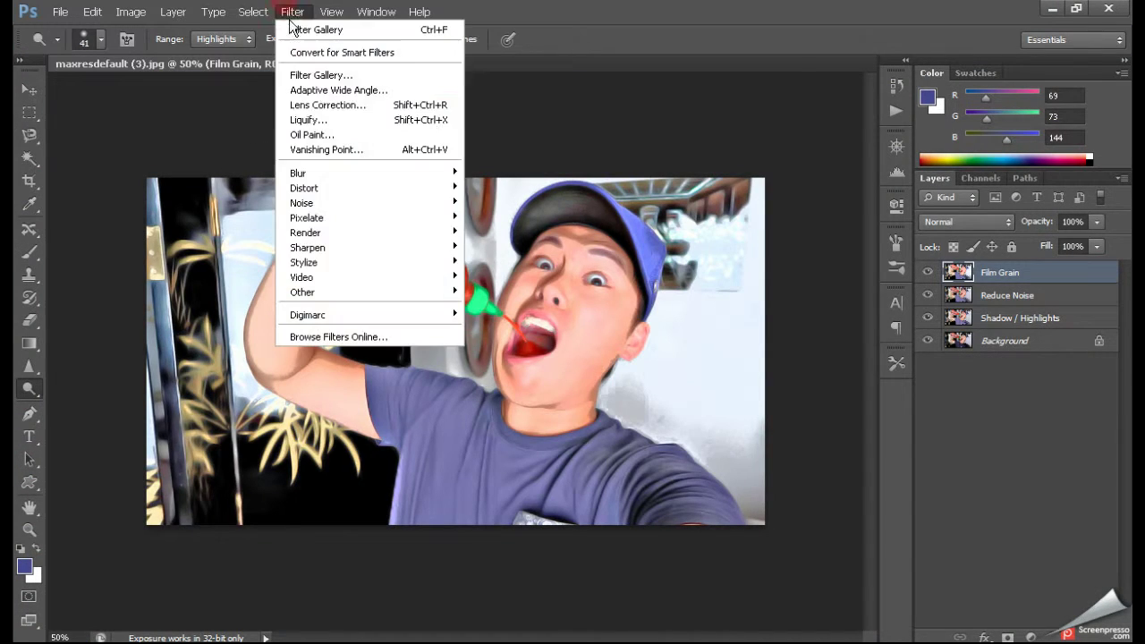
mouse_move(302, 203)
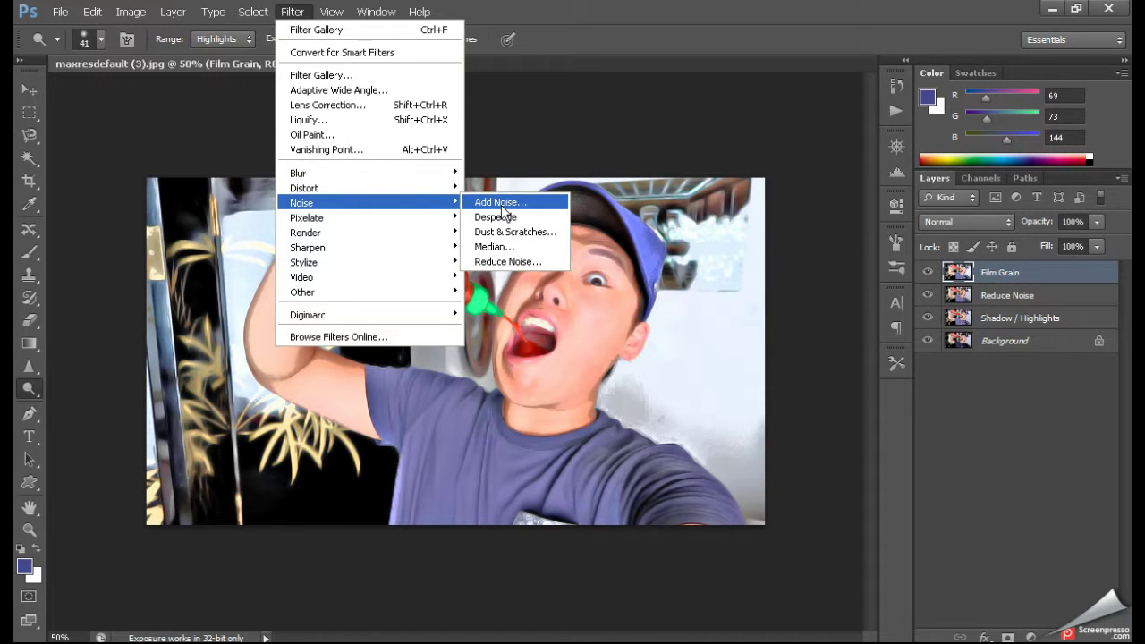
left_click(501, 206)
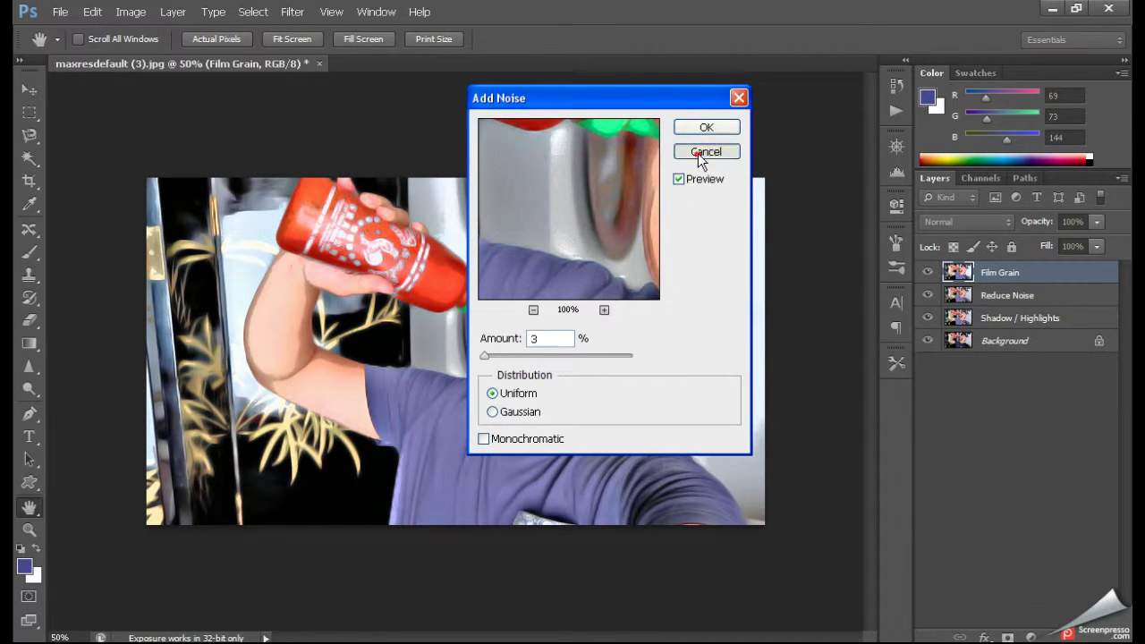
left_click(706, 151)
left_click(291, 12)
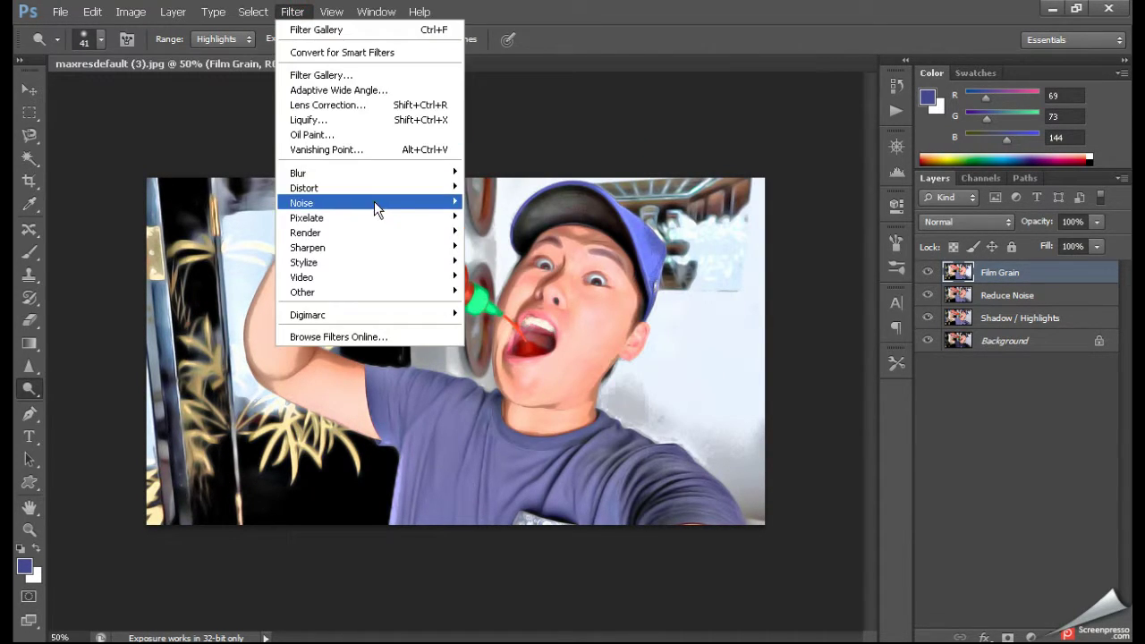
left_click(529, 259)
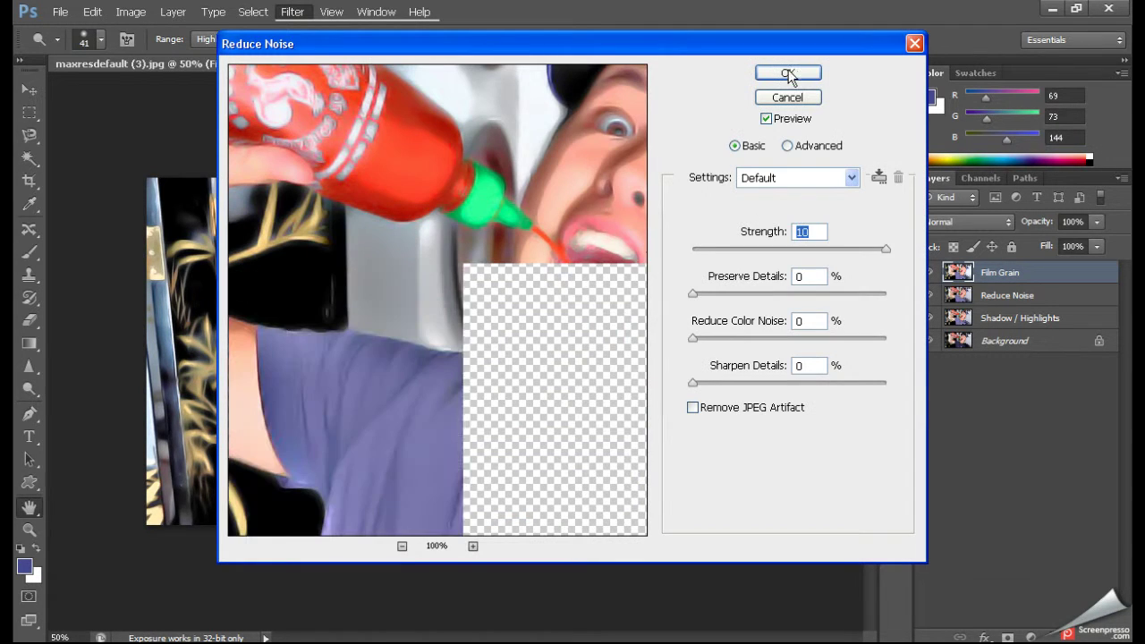
left_click(785, 71)
Duplicate the Film Grain layer and rename the copy 'High Pass'.
key("ctrl+j")
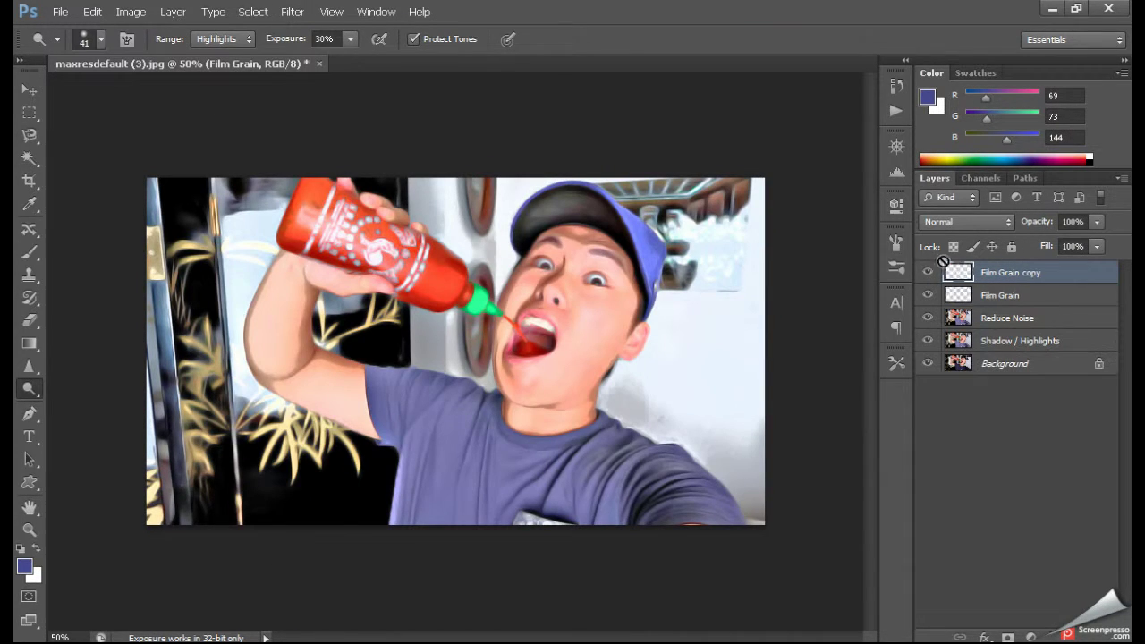
double_click(999, 274)
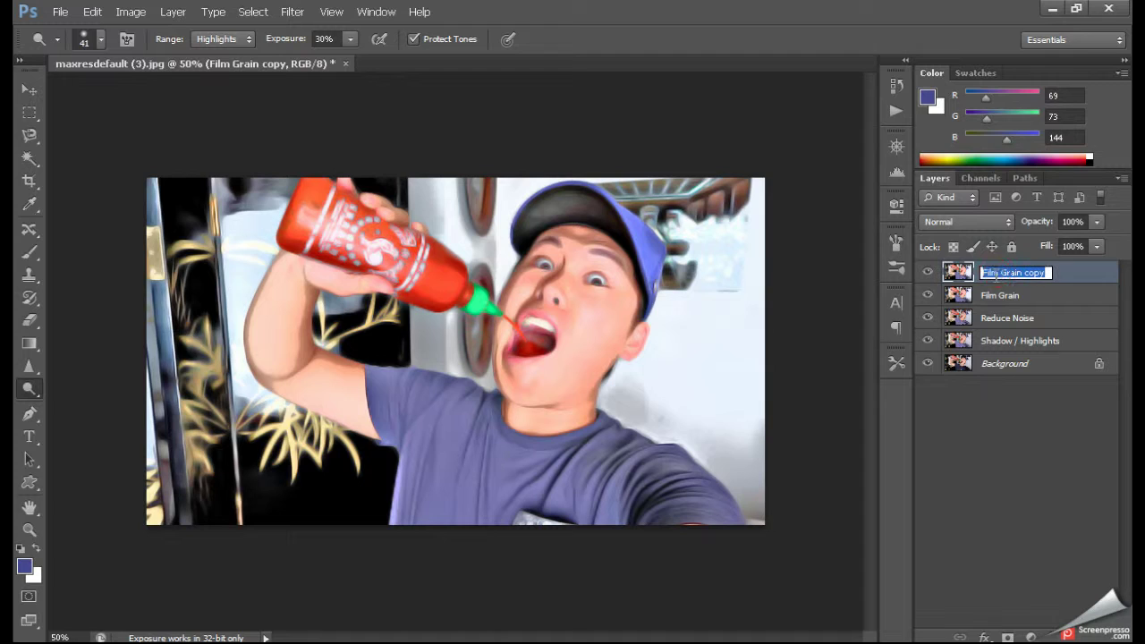
type("High")
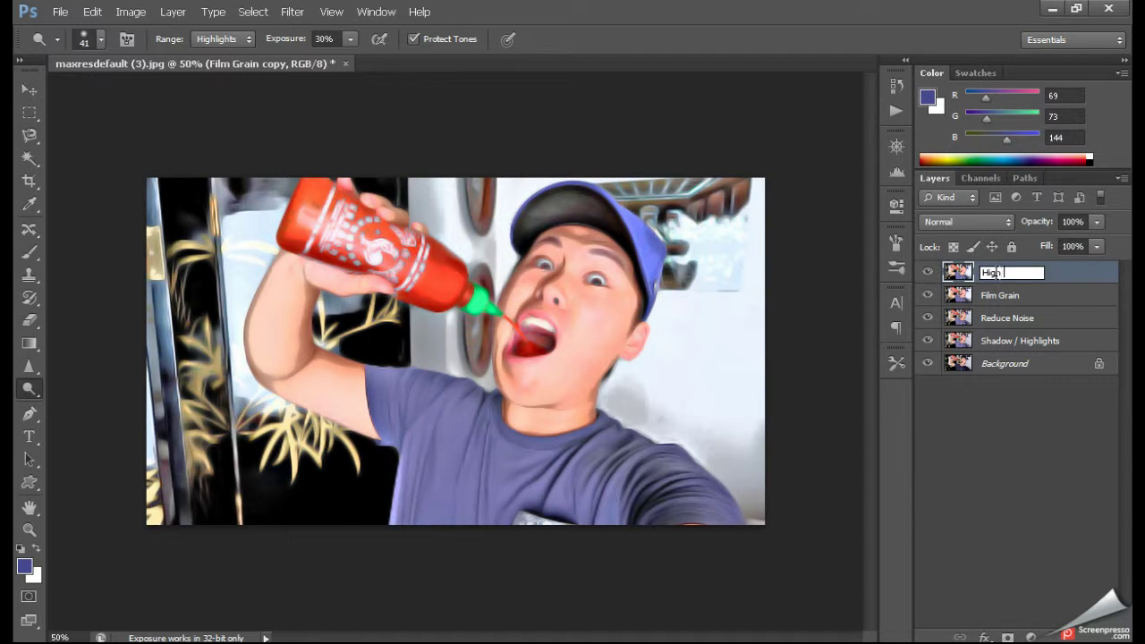
type("ss")
key("Return")
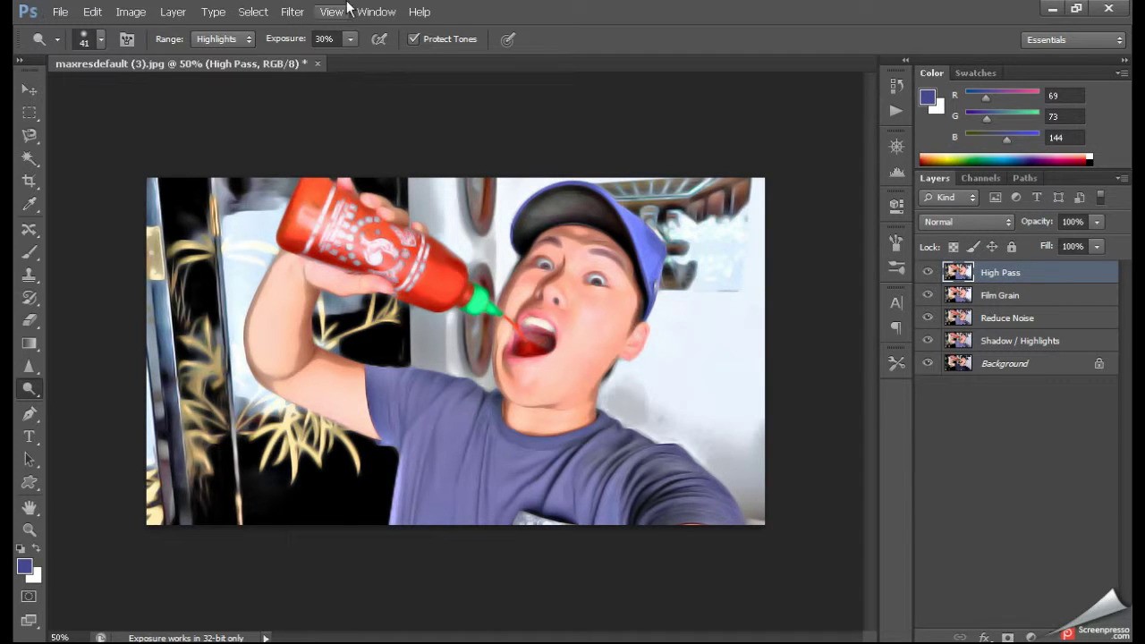
Apply the High Pass filter and set the layer's blend mode to Overlay.
left_click(292, 12)
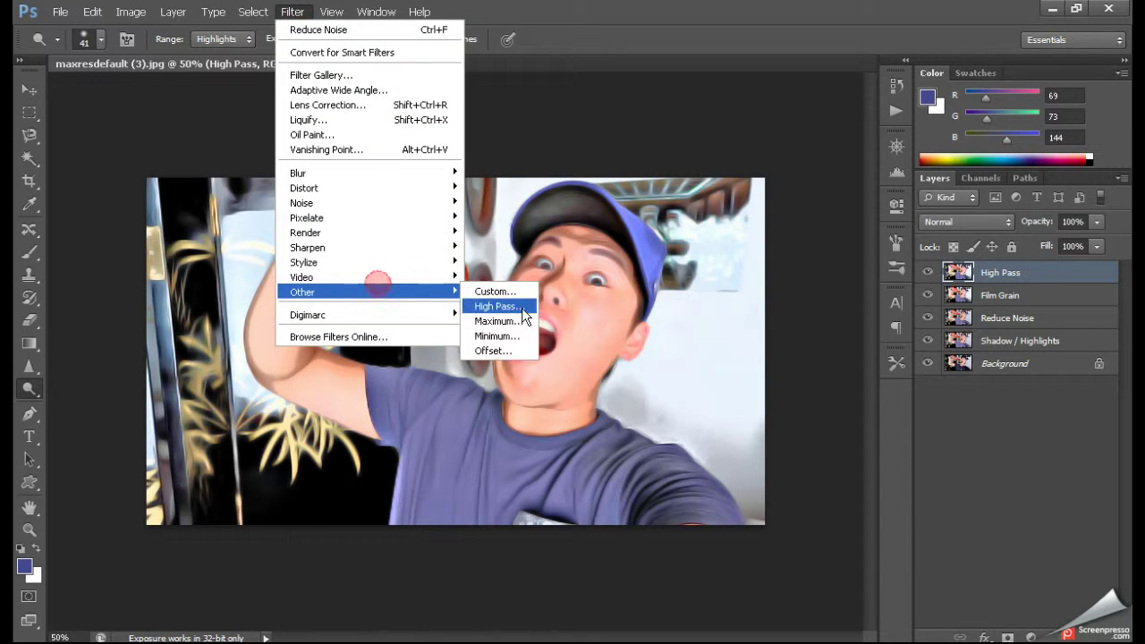
left_click(521, 309)
left_click(894, 144)
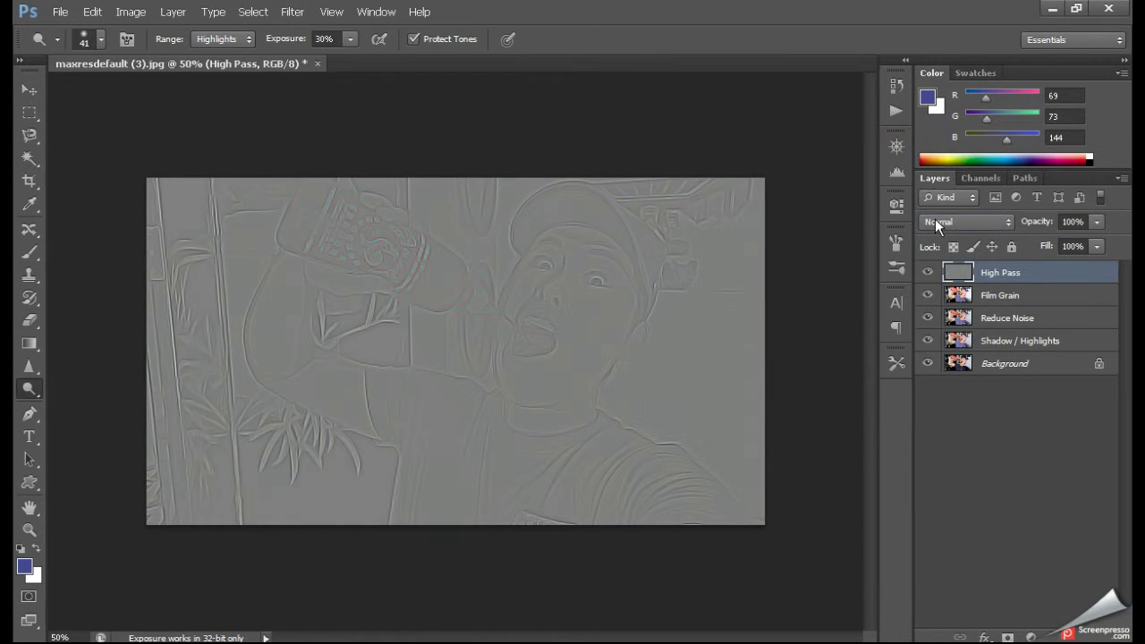
left_click(938, 221)
left_click(936, 220)
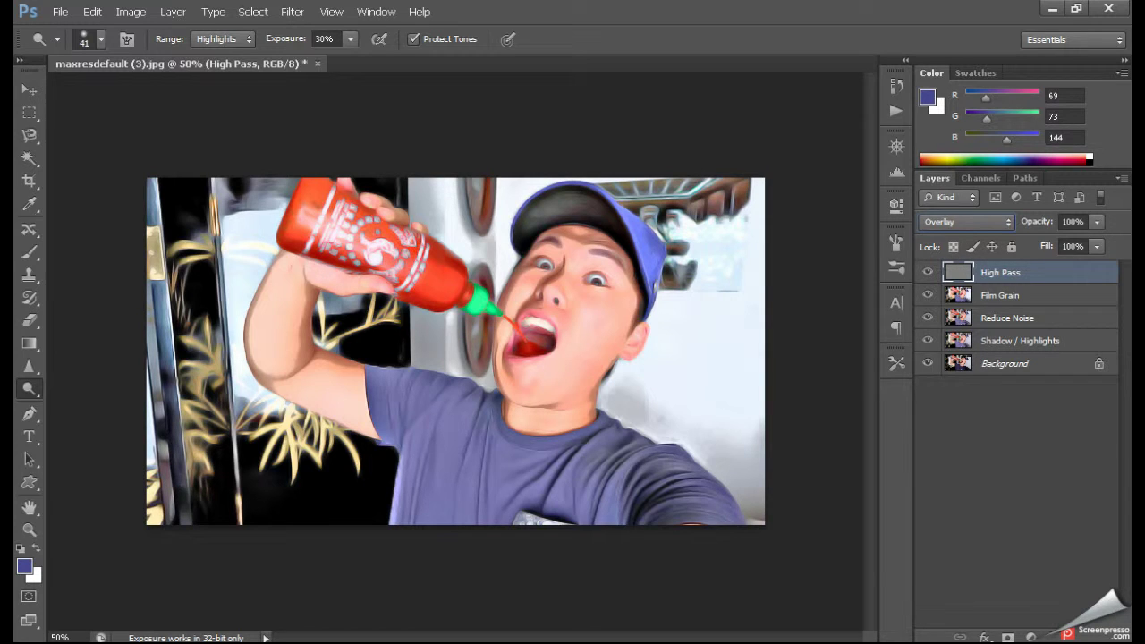
Create a new empty layer named 'Dodge'.
key("ctrl+shift+alt+n")
double_click(995, 272)
type("Dodg")
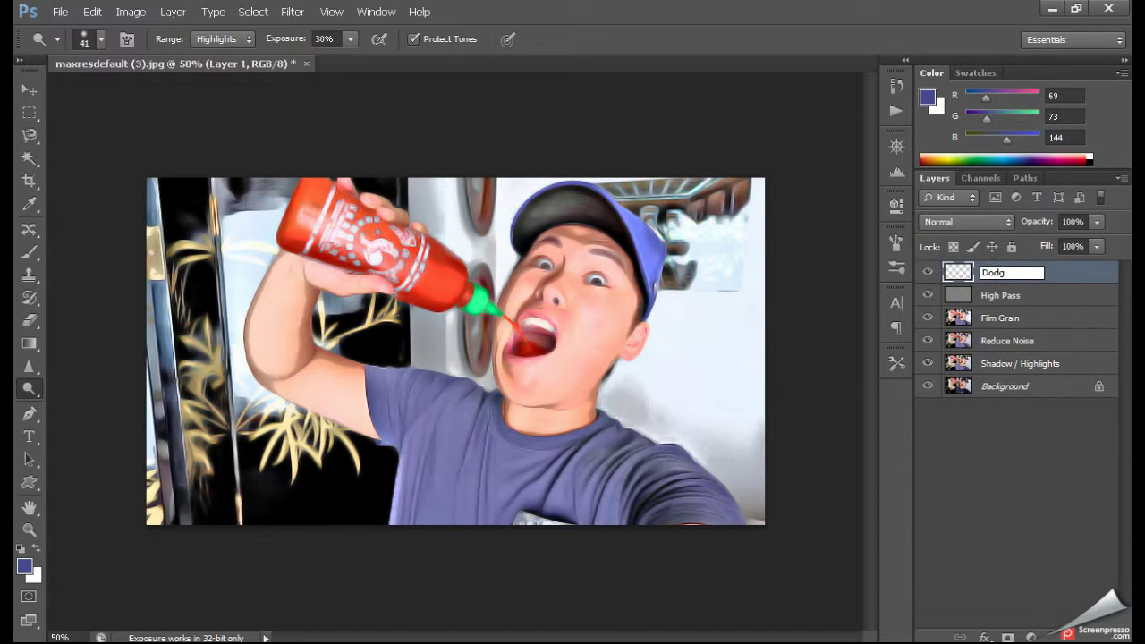
type("e")
key("Return")
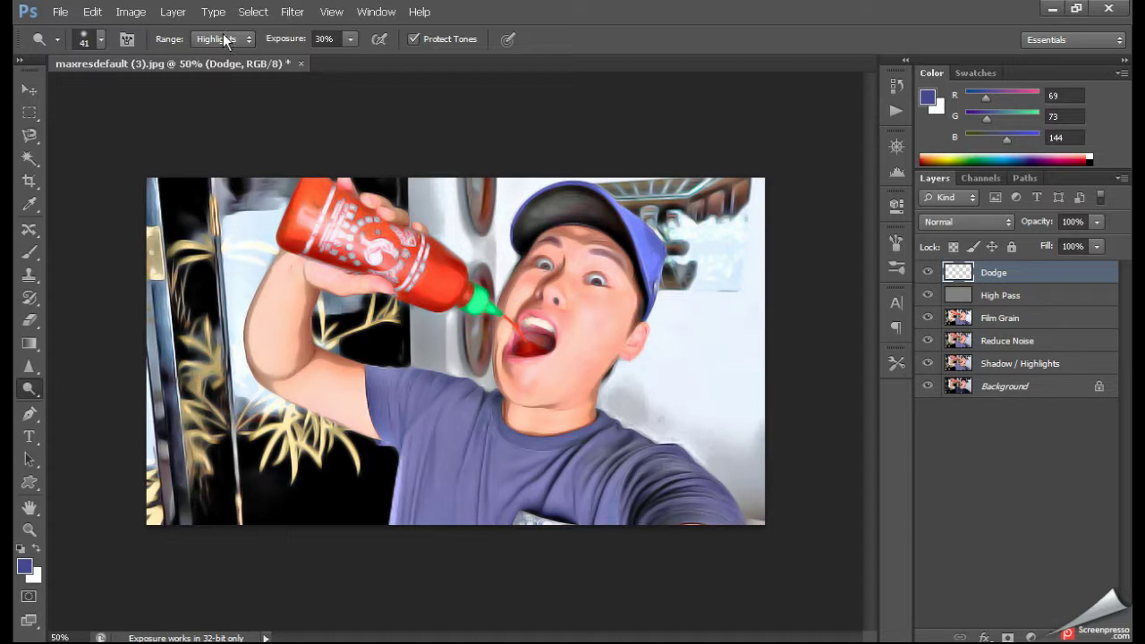
Fill the Dodge layer with 50% Gray and set its blend mode to Overlay.
left_click(97, 16)
left_click(110, 240)
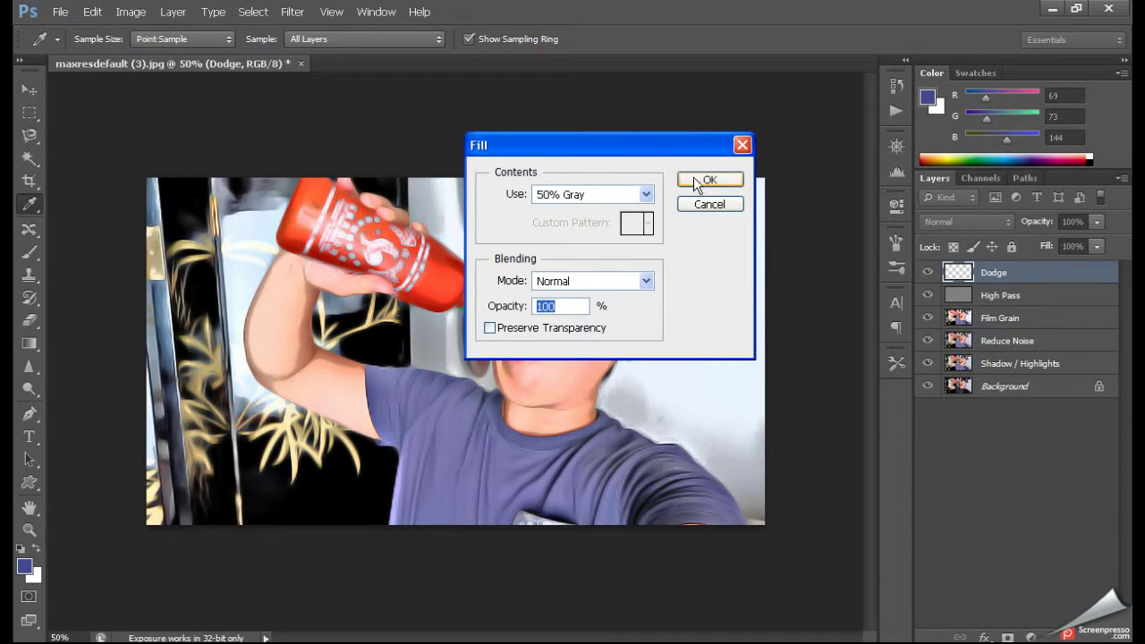
left_click(694, 178)
left_click(977, 222)
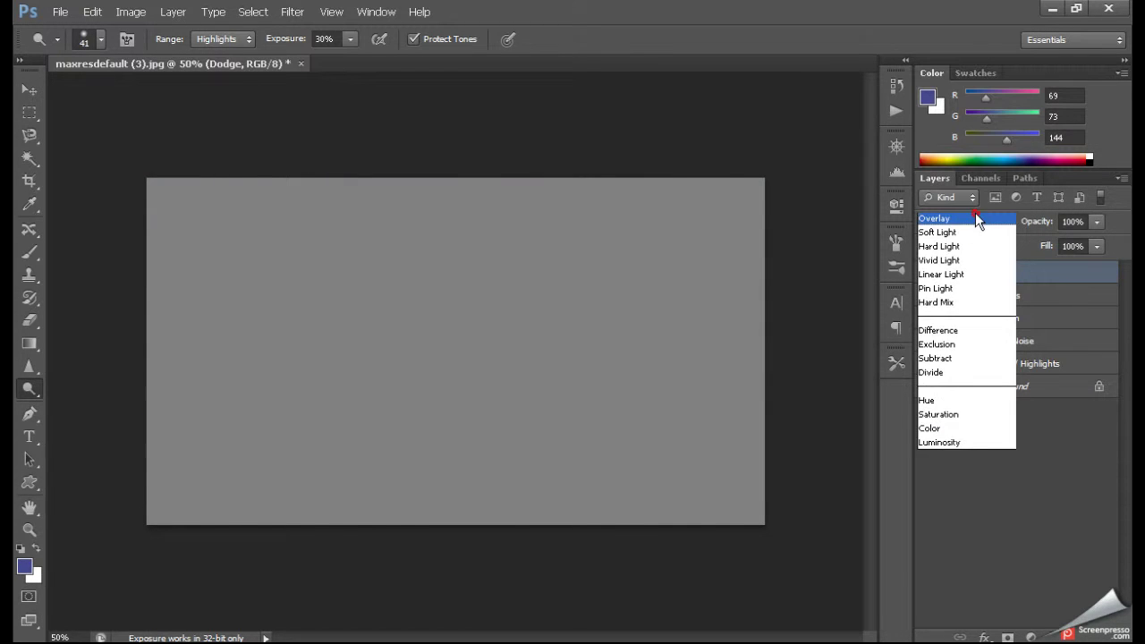
left_click(975, 218)
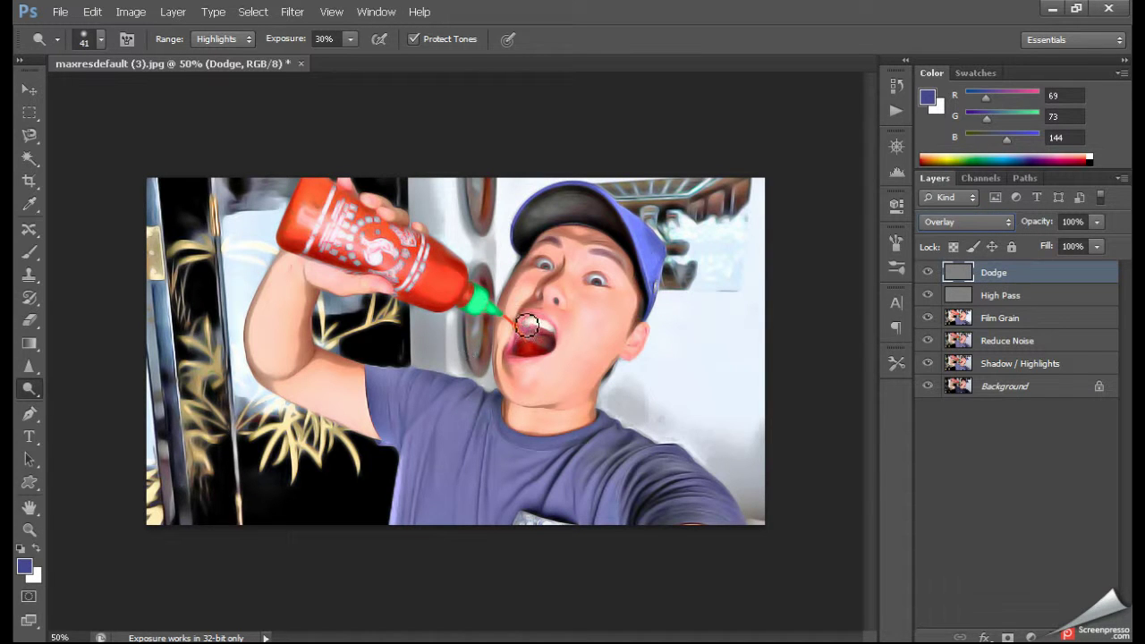
Zoom in and dodge the skin under the eye and along the cheek past the mouth corner.
left_click(706, 331)
scroll(584, 304, "up", 1)
scroll(591, 301, "up", 1)
scroll(539, 309, "up", 2)
scroll(535, 263, "up", 1)
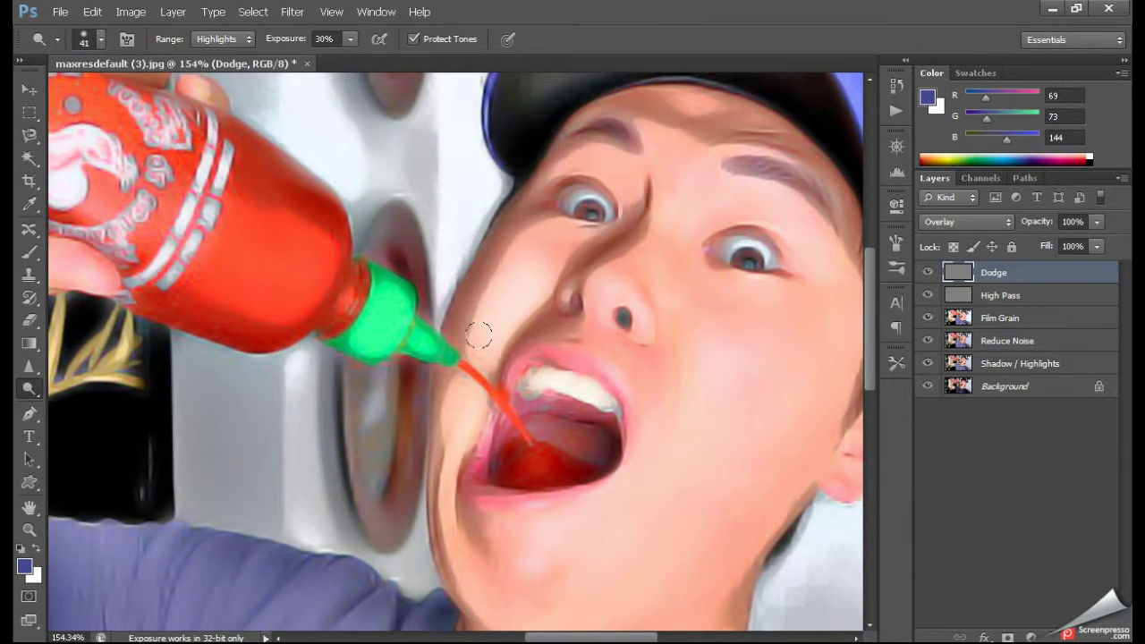
left_click(553, 237)
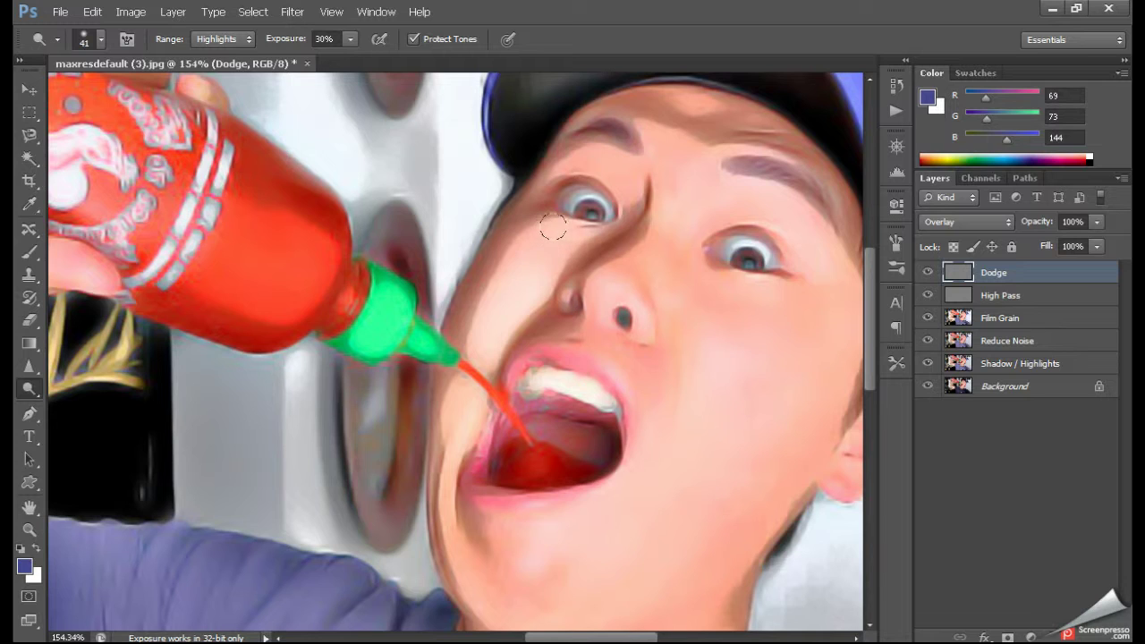
left_click_drag(465, 383, 454, 421)
mouse_move(458, 403)
left_mouse_down()
mouse_move(461, 569)
mouse_move(482, 581)
mouse_move(570, 544)
mouse_move(606, 560)
left_mouse_up()
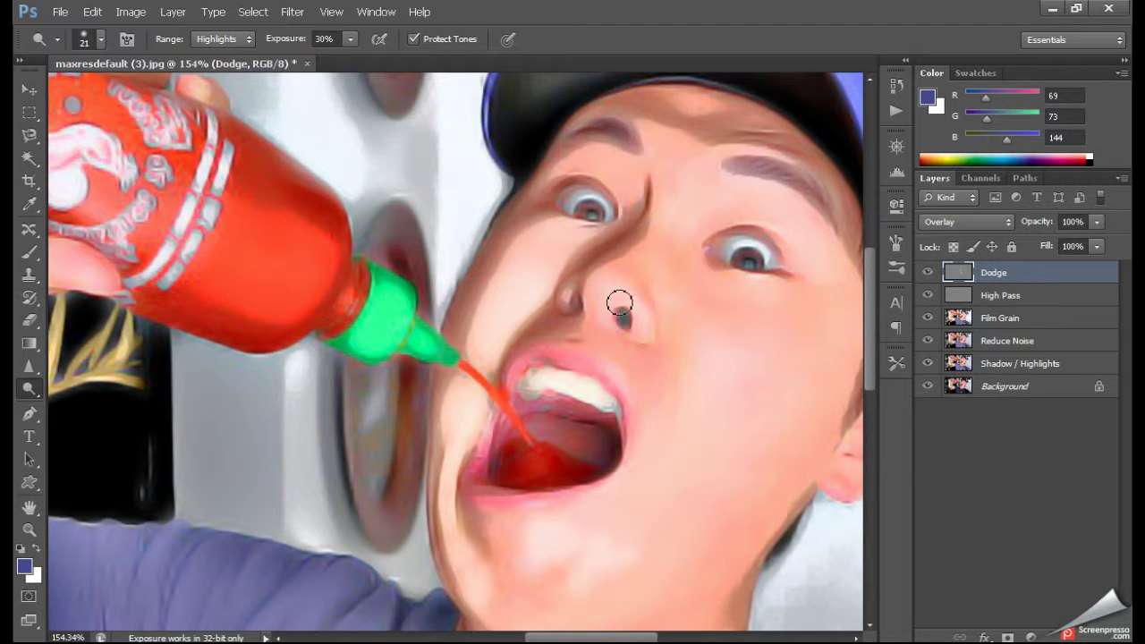
With a 27 brush, dodge between the brows, above the right brow, and the bottle nozzle.
mouse_move(604, 321)
left_mouse_down()
mouse_move(599, 297)
mouse_move(626, 307)
left_mouse_up()
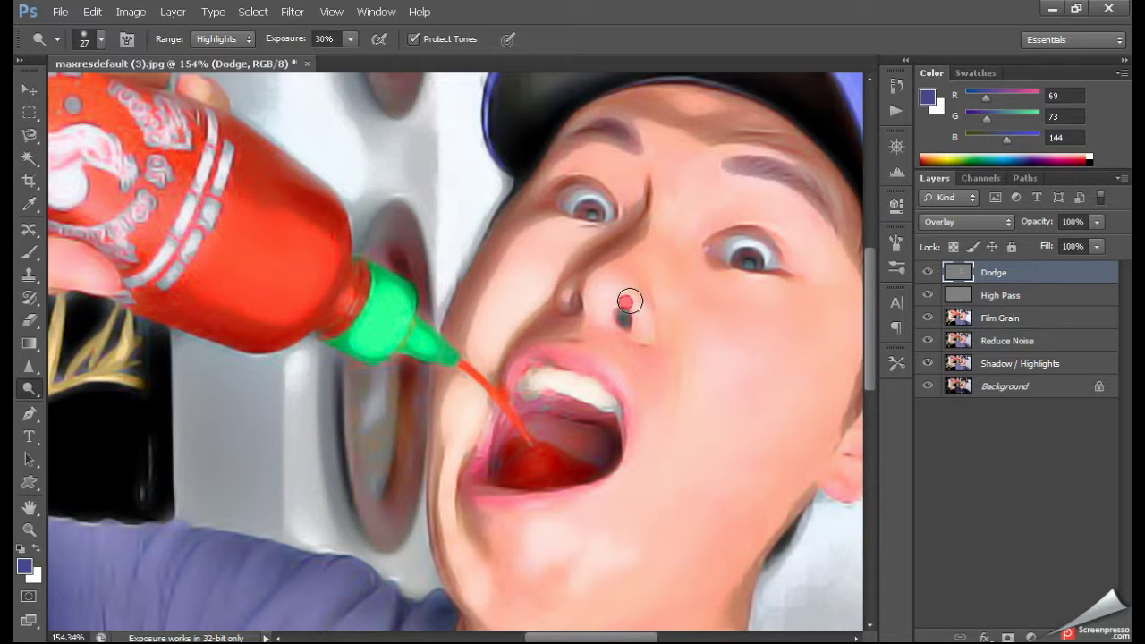
mouse_move(621, 149)
left_mouse_down()
mouse_move(587, 161)
mouse_move(632, 153)
mouse_move(636, 184)
mouse_move(647, 125)
mouse_move(702, 171)
left_mouse_up()
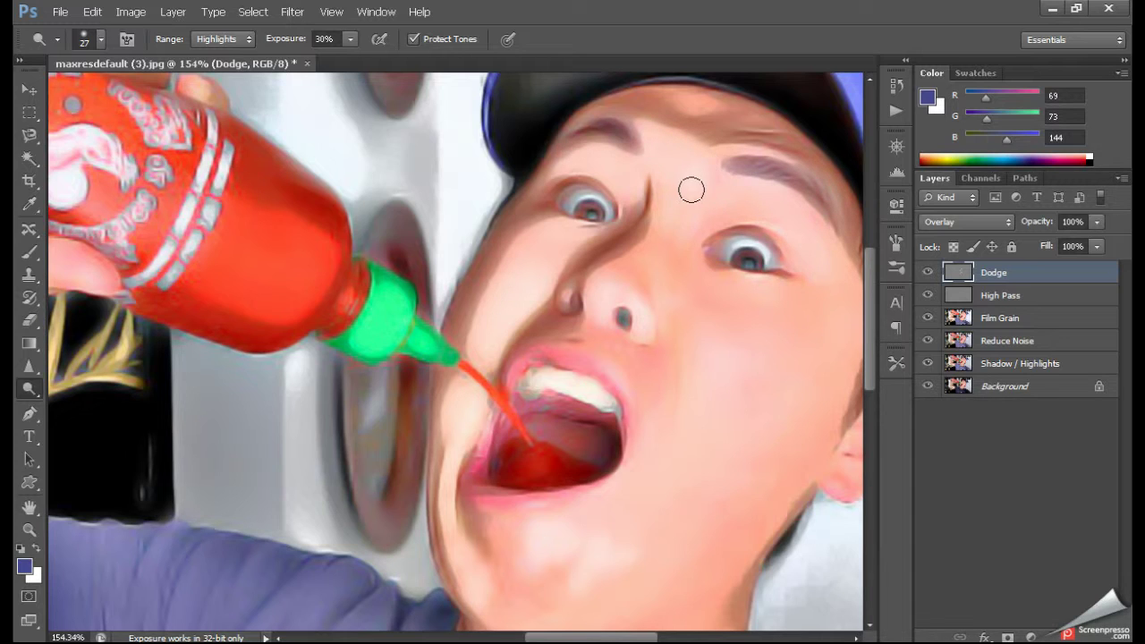
mouse_move(672, 225)
left_mouse_down()
mouse_move(760, 191)
mouse_move(794, 219)
left_mouse_up()
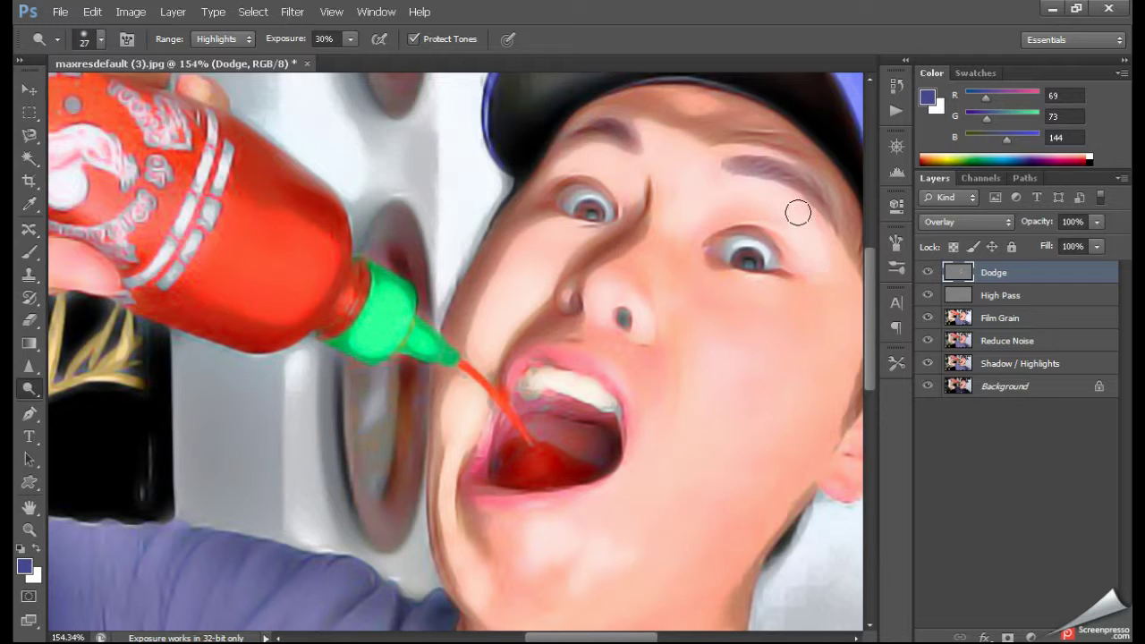
mouse_move(715, 149)
left_mouse_down()
mouse_move(777, 153)
mouse_move(673, 90)
left_mouse_up()
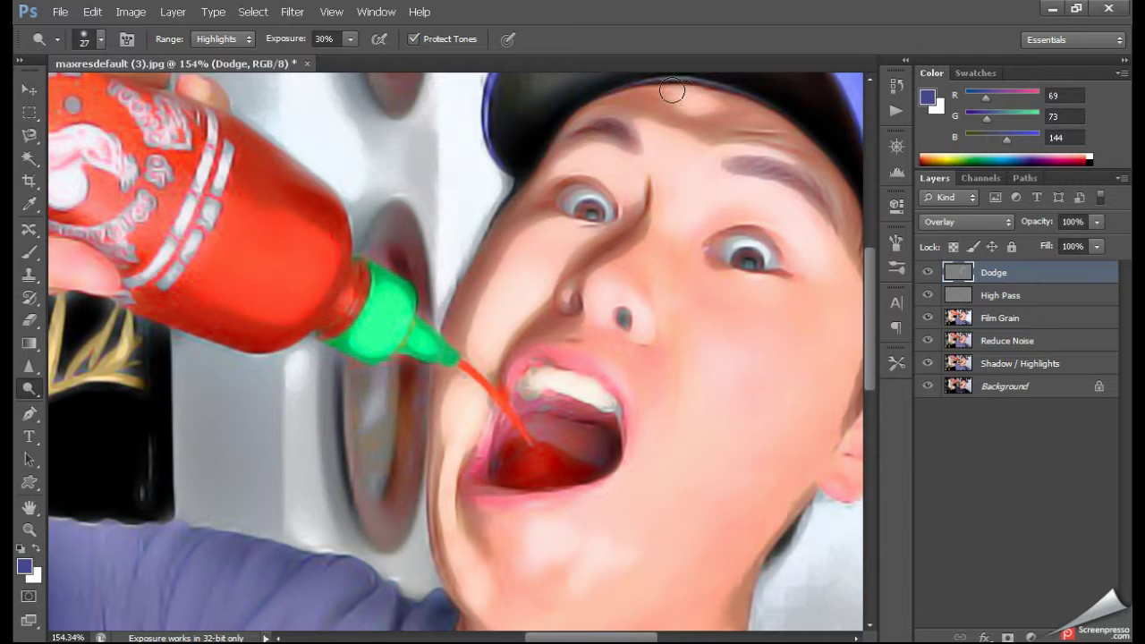
mouse_move(353, 298)
left_mouse_down()
mouse_move(378, 301)
mouse_move(365, 324)
mouse_move(448, 344)
left_mouse_up()
Dodge a highlight across the length of the hat brim.
scroll(637, 237, "down", 2)
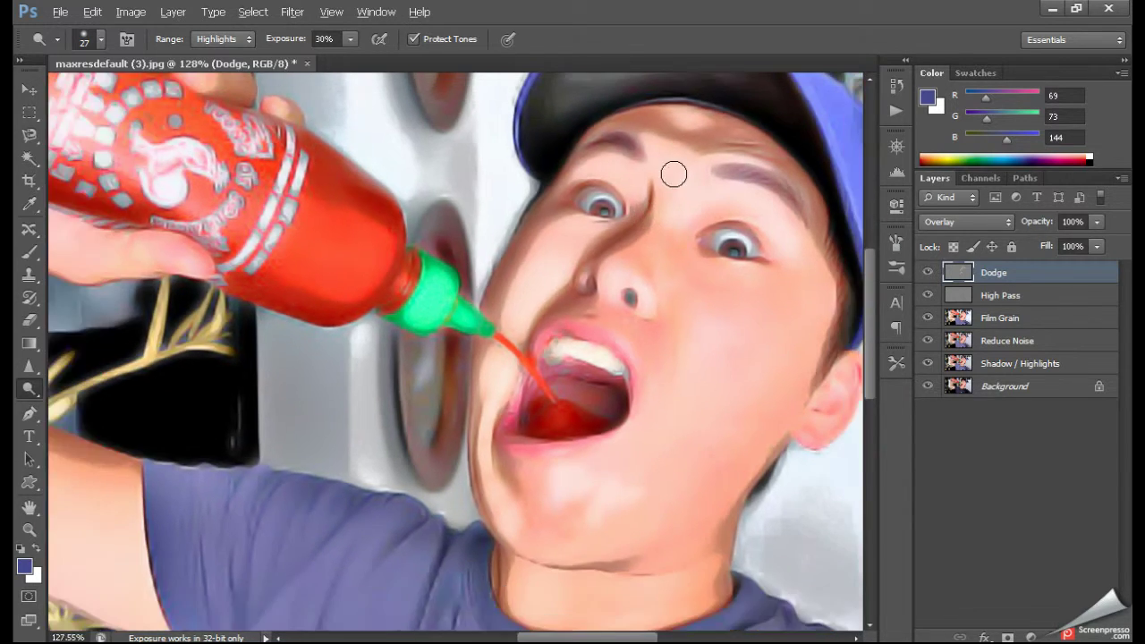
scroll(675, 171, "up", 1)
scroll(621, 102, "up", 1)
scroll(617, 93, "down", 2)
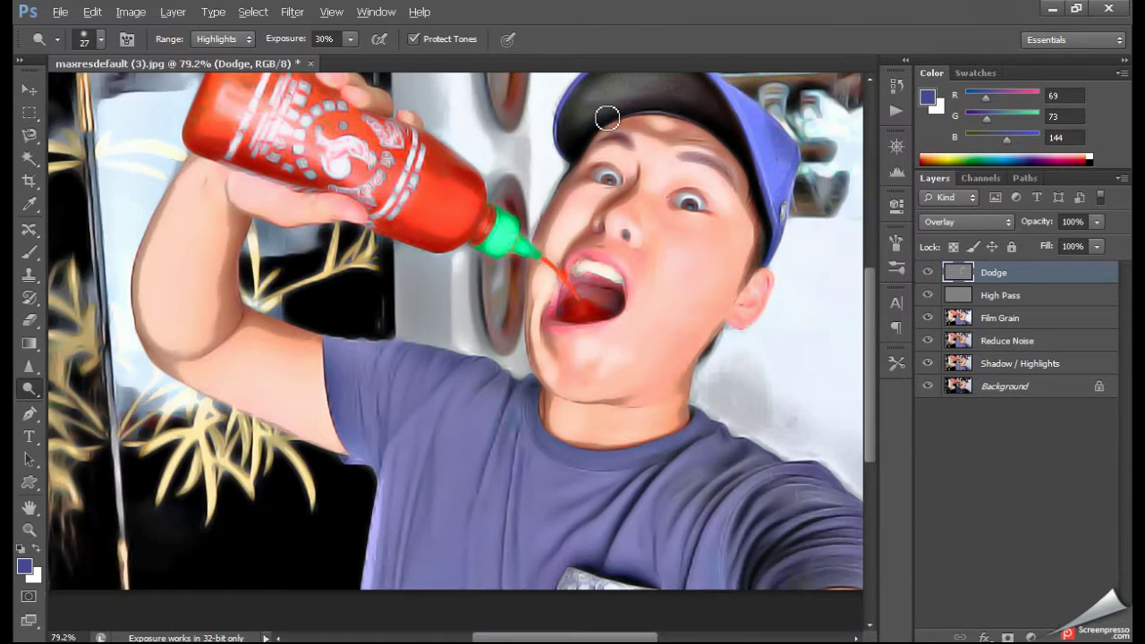
scroll(634, 87, "up", 1)
scroll(629, 82, "up", 1)
scroll(617, 85, "up", 1)
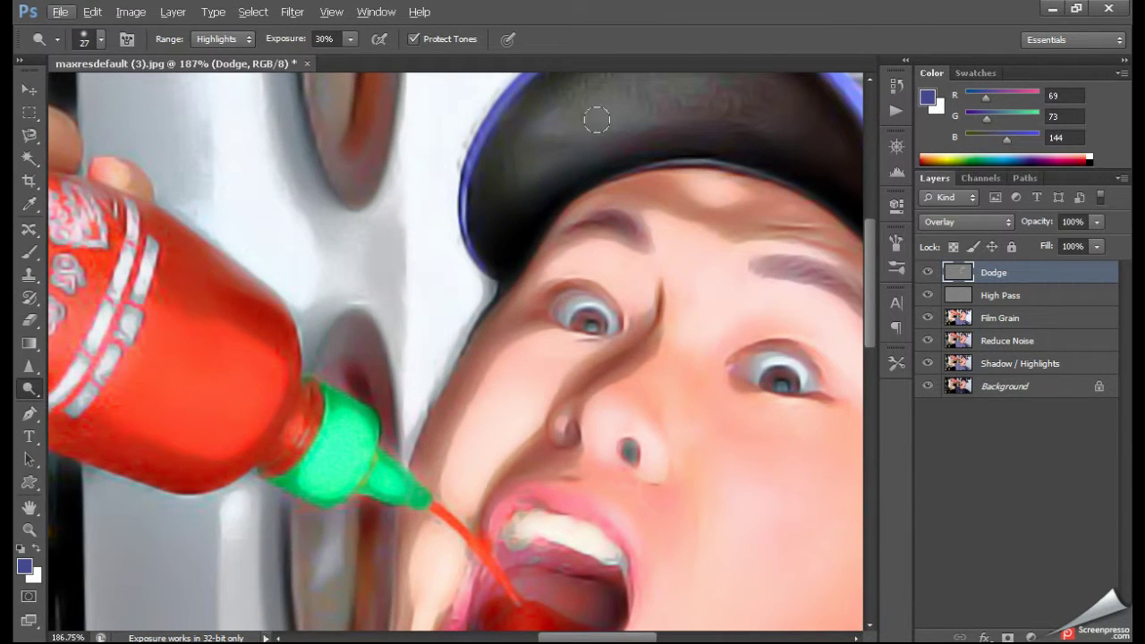
mouse_move(548, 122)
left_mouse_down()
mouse_move(644, 89)
mouse_move(599, 81)
mouse_move(687, 84)
mouse_move(738, 94)
mouse_move(755, 112)
left_mouse_up()
mouse_move(679, 96)
left_mouse_down()
mouse_move(618, 121)
mouse_move(576, 113)
left_mouse_up()
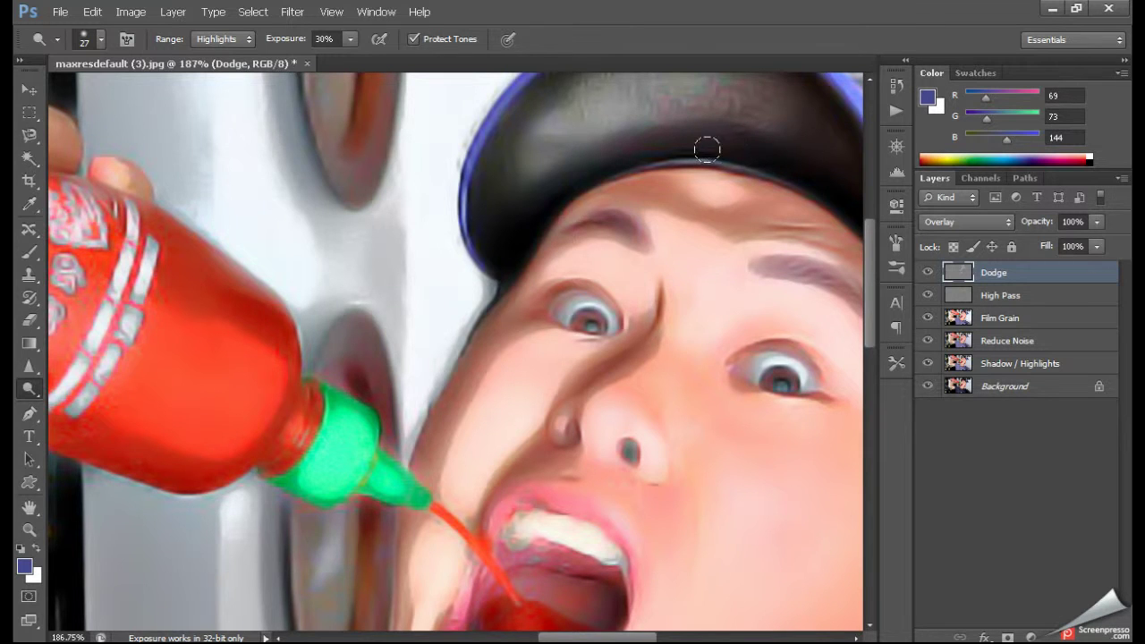
scroll(707, 149, "down", 3)
scroll(707, 148, "down", 2)
scroll(707, 149, "down", 1)
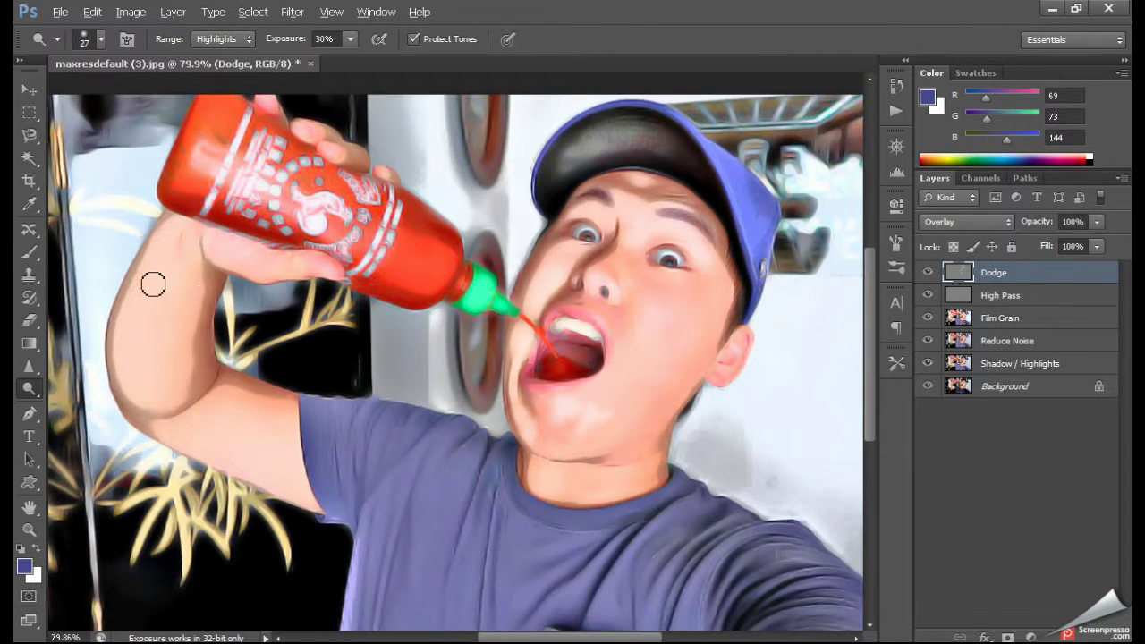
With a 56 brush, dodge down the arm below the bottle and along its outer edge.
scroll(153, 283, "up", 1)
scroll(159, 281, "up", 2)
left_click_drag(176, 304, 195, 304)
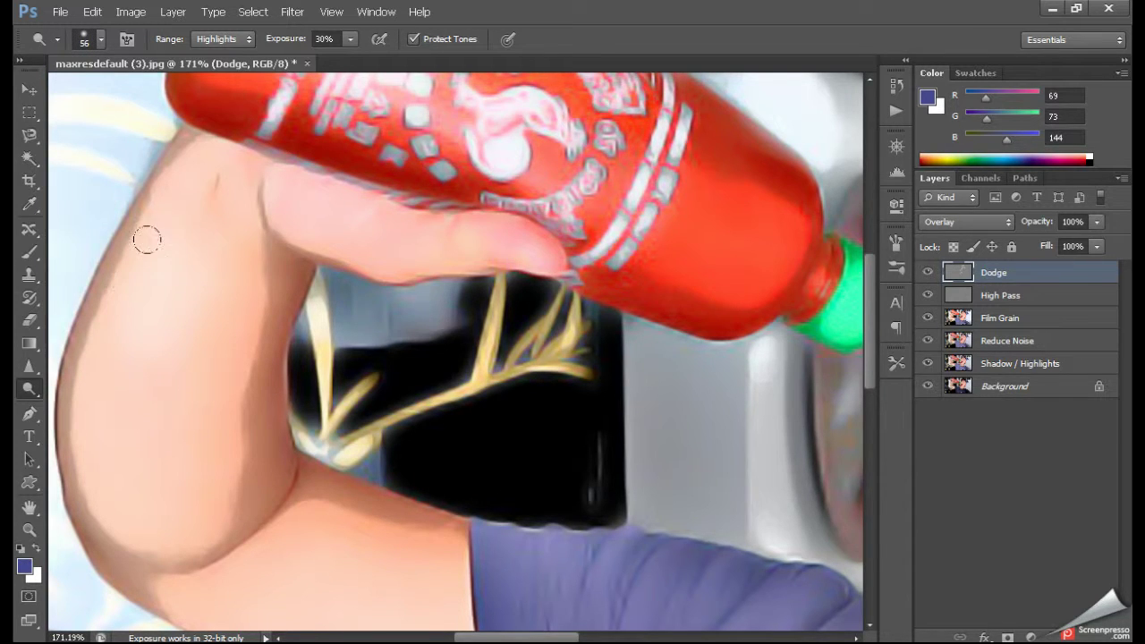
left_click_drag(186, 125, 191, 181)
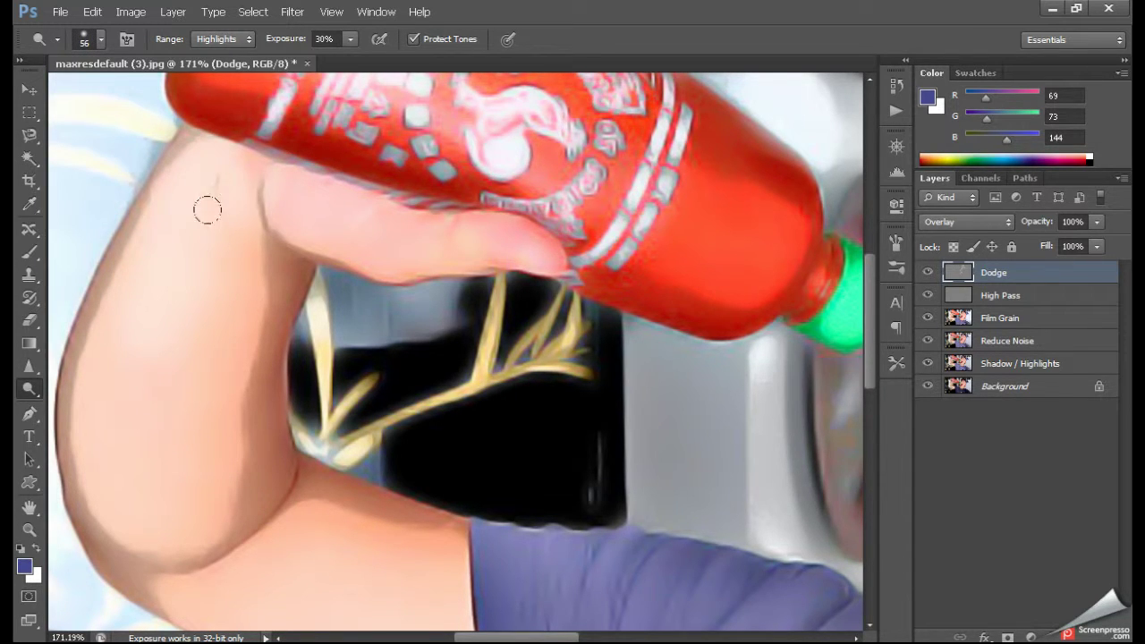
left_click_drag(197, 338, 200, 334)
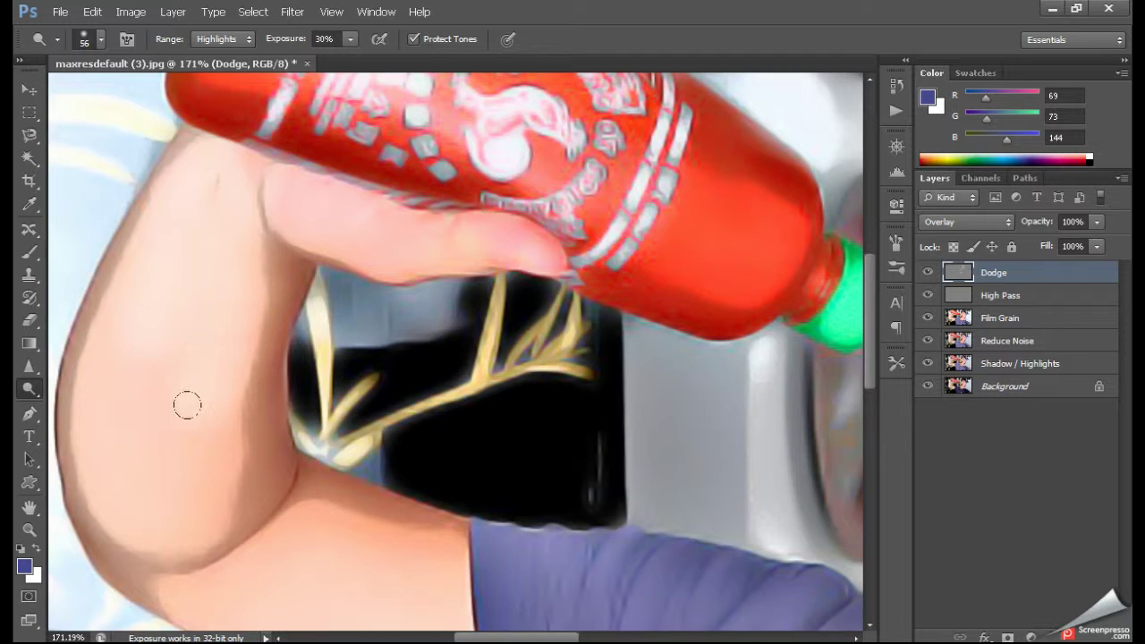
left_click_drag(194, 431, 185, 484)
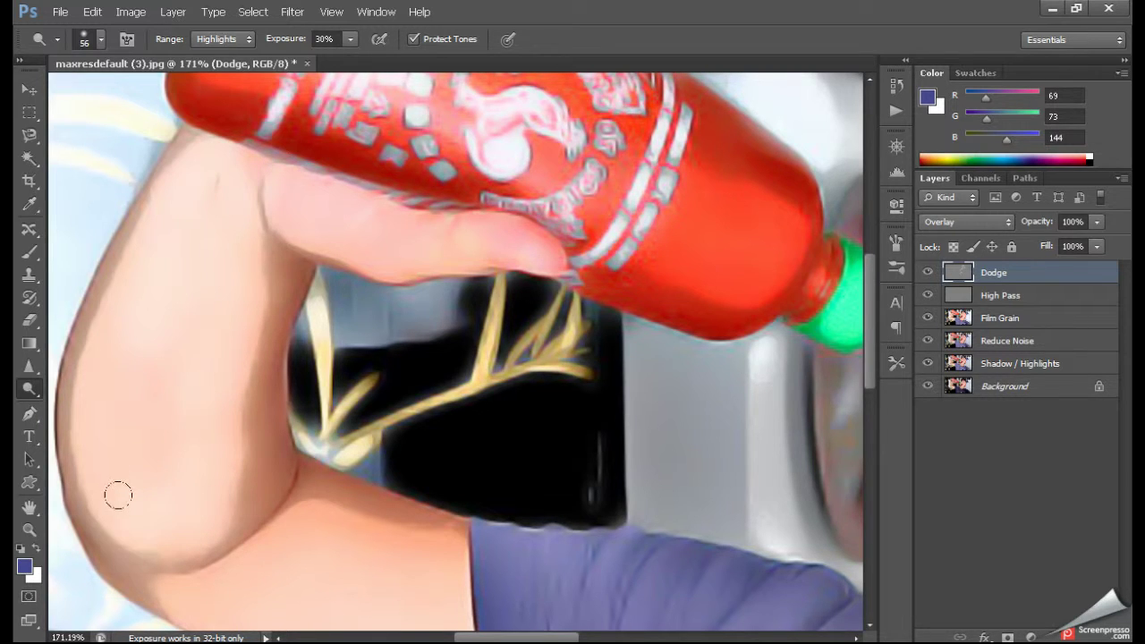
left_click_drag(118, 495, 100, 432)
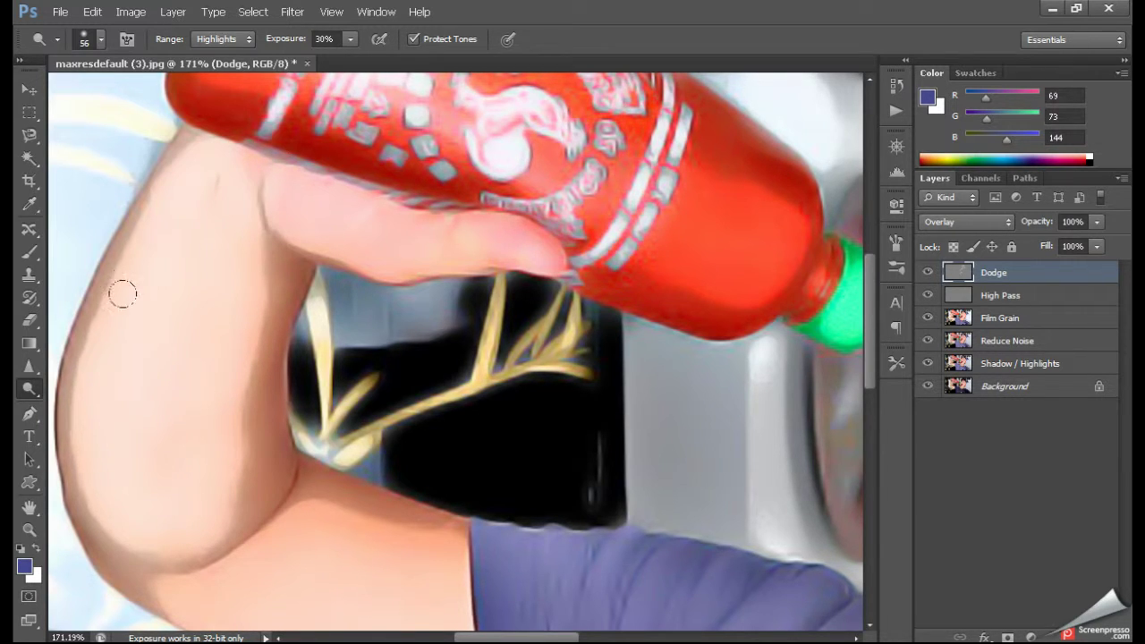
Dodge more arm highlights near the shirt edge and along the arm's lower edge.
scroll(179, 349, "down", 1)
scroll(192, 396, "down", 1)
scroll(199, 421, "down", 3)
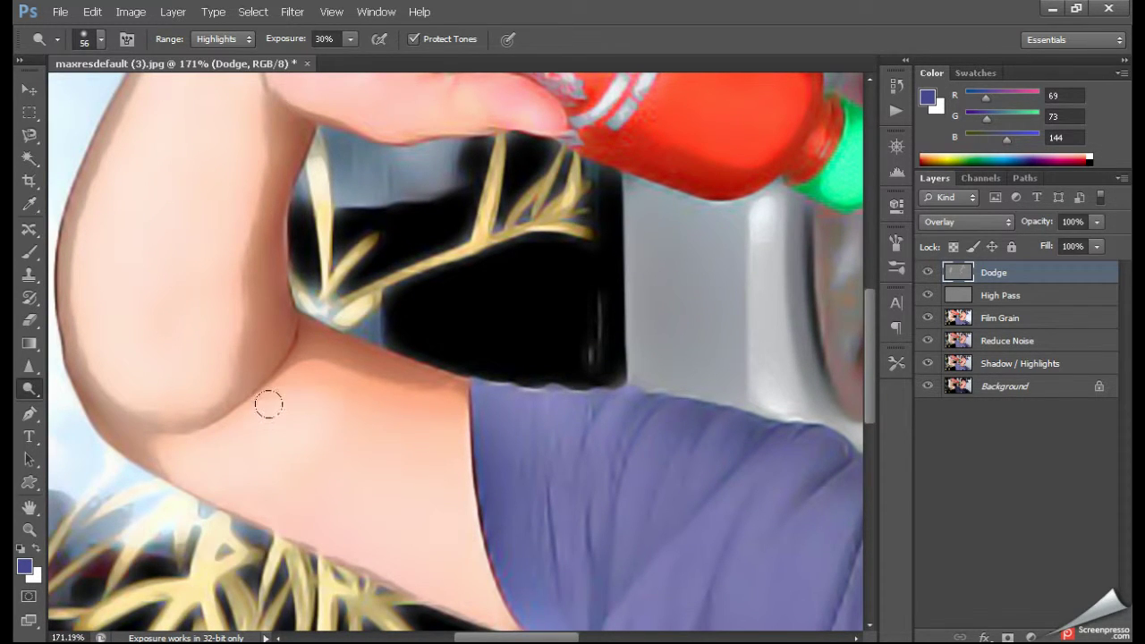
left_click_drag(305, 379, 419, 412)
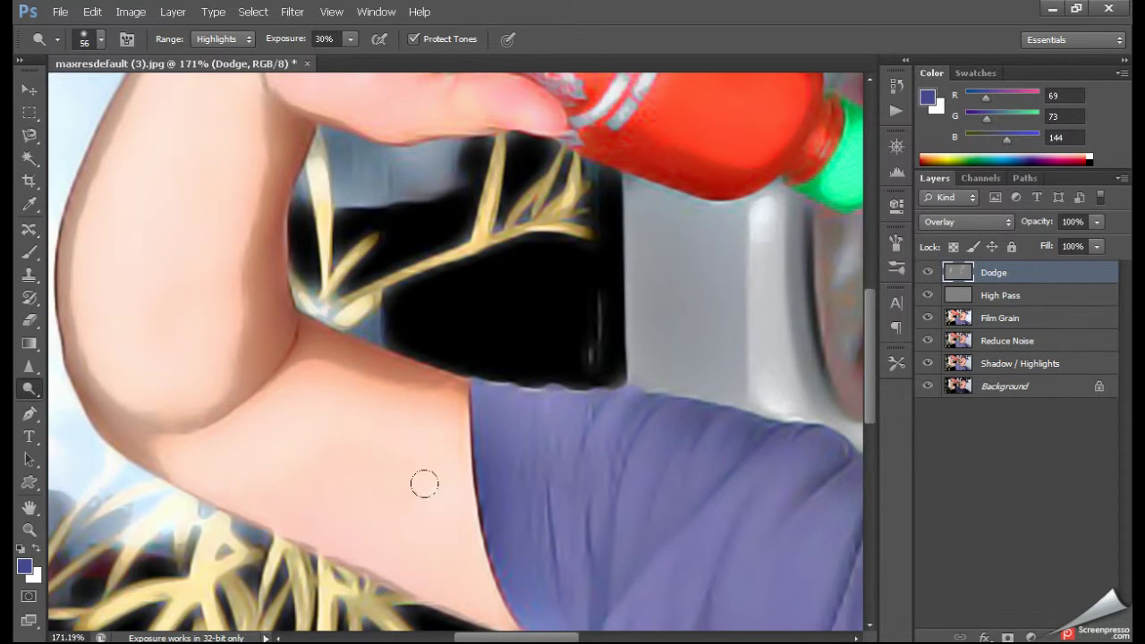
left_click_drag(470, 604, 446, 568)
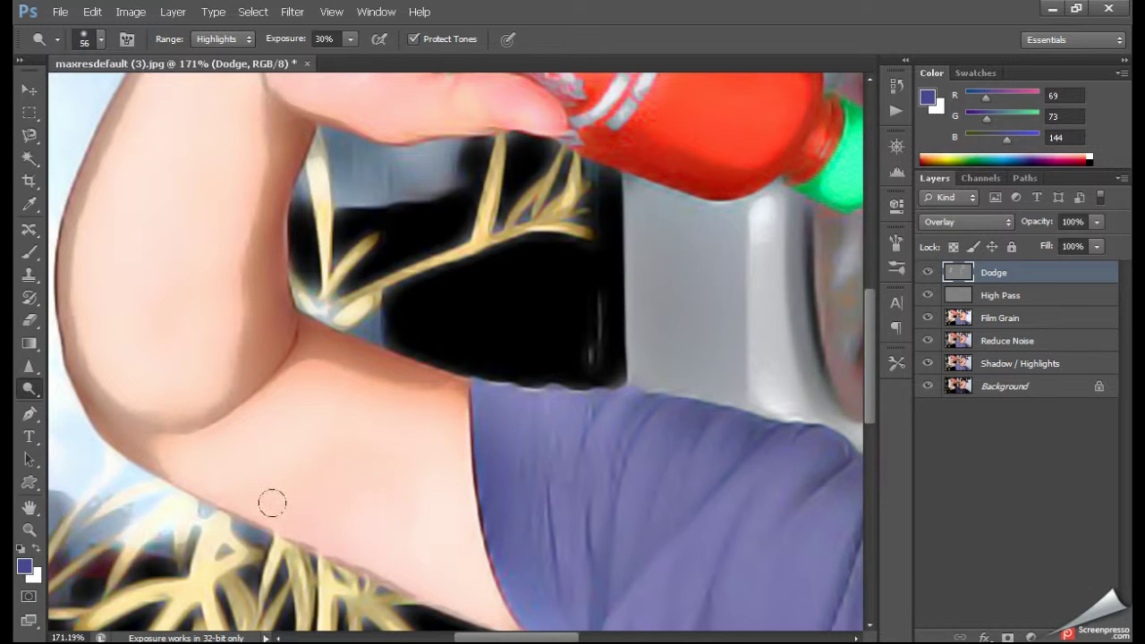
left_click_drag(272, 504, 245, 465)
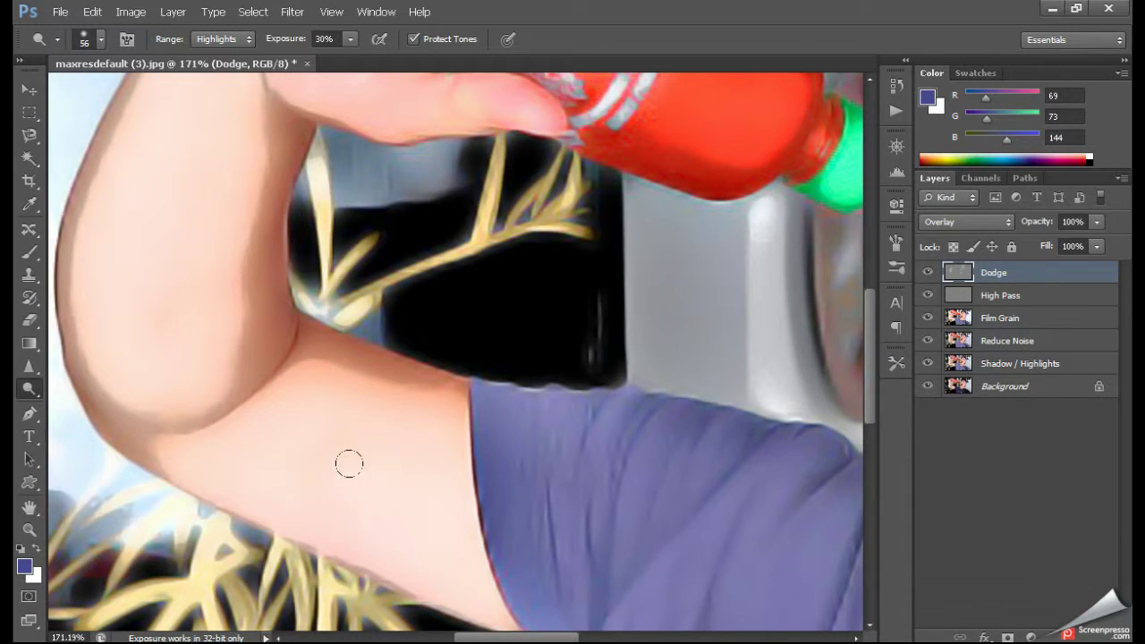
Dodge the top of the finger gripping the bottle toward the knuckle.
scroll(307, 288, "up", 4)
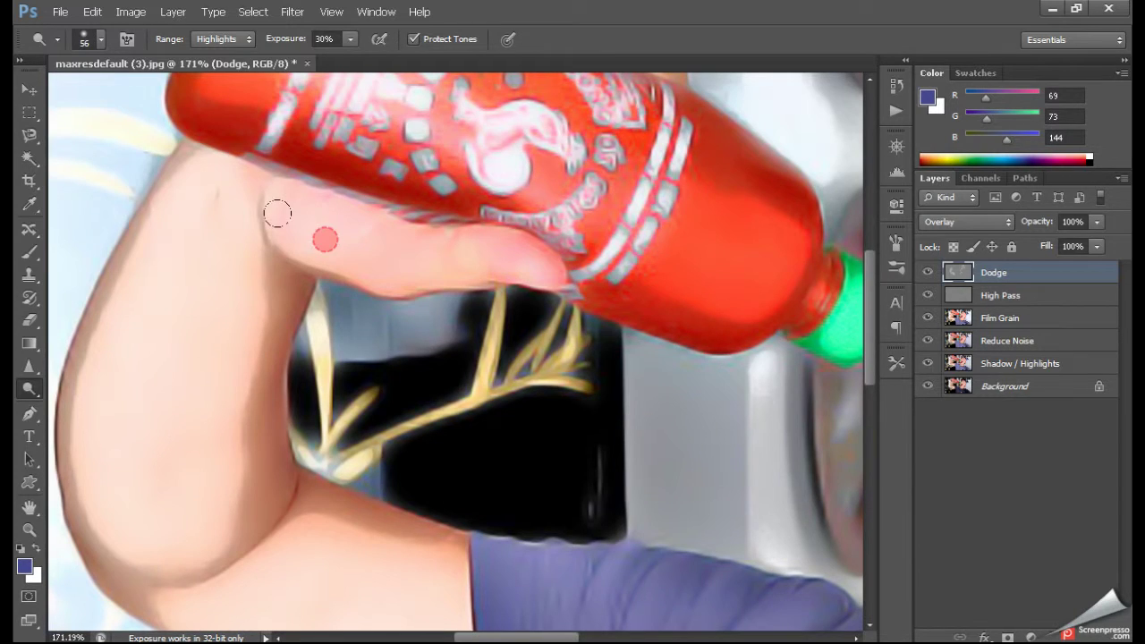
left_click_drag(307, 212, 493, 240)
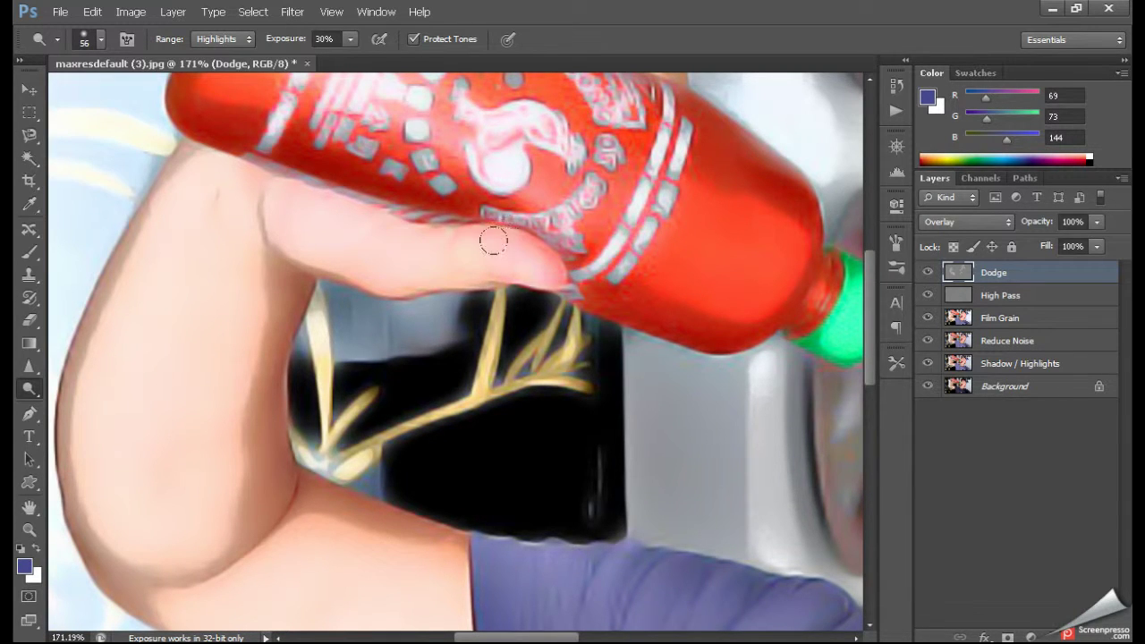
left_click_drag(422, 234, 280, 220)
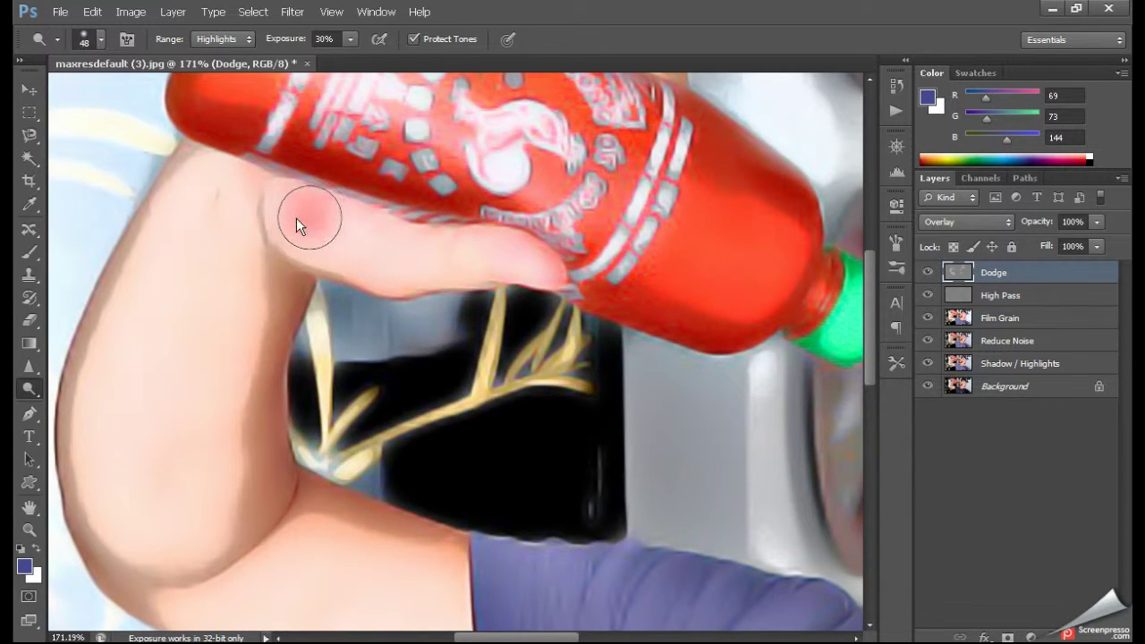
Dodge the sriracha bottle's white label stripes and red body with a 17 brush.
scroll(286, 199, "up", 2)
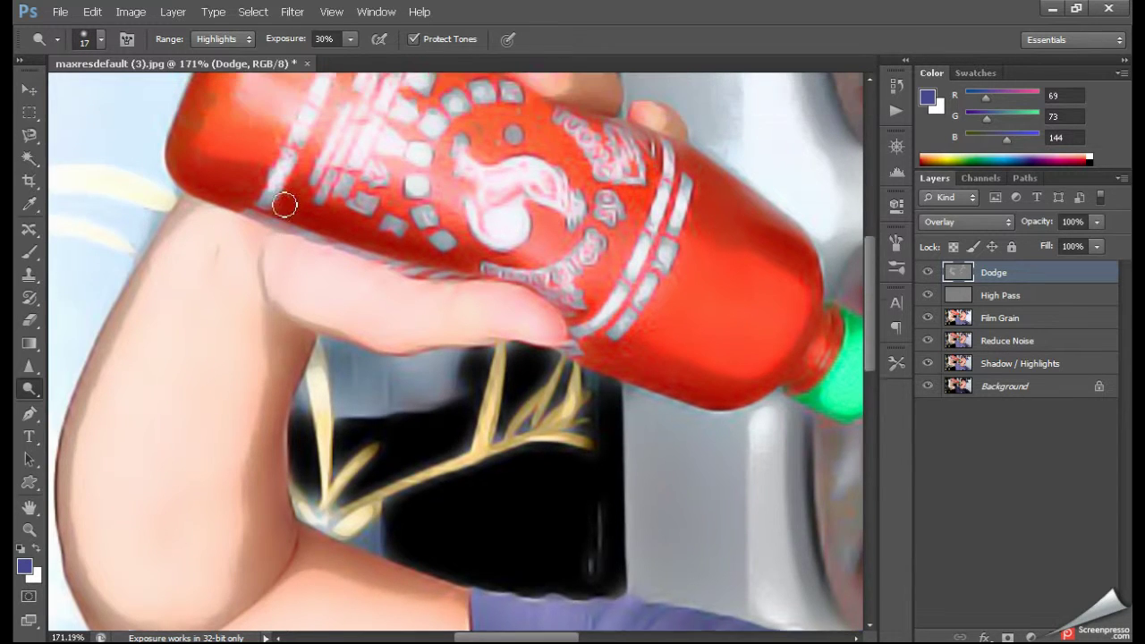
scroll(296, 200, "up", 3)
mouse_move(348, 134)
left_mouse_down()
mouse_move(325, 215)
mouse_move(261, 318)
left_mouse_up()
mouse_move(274, 217)
left_mouse_down()
mouse_move(262, 166)
mouse_move(312, 187)
mouse_move(276, 172)
left_mouse_up()
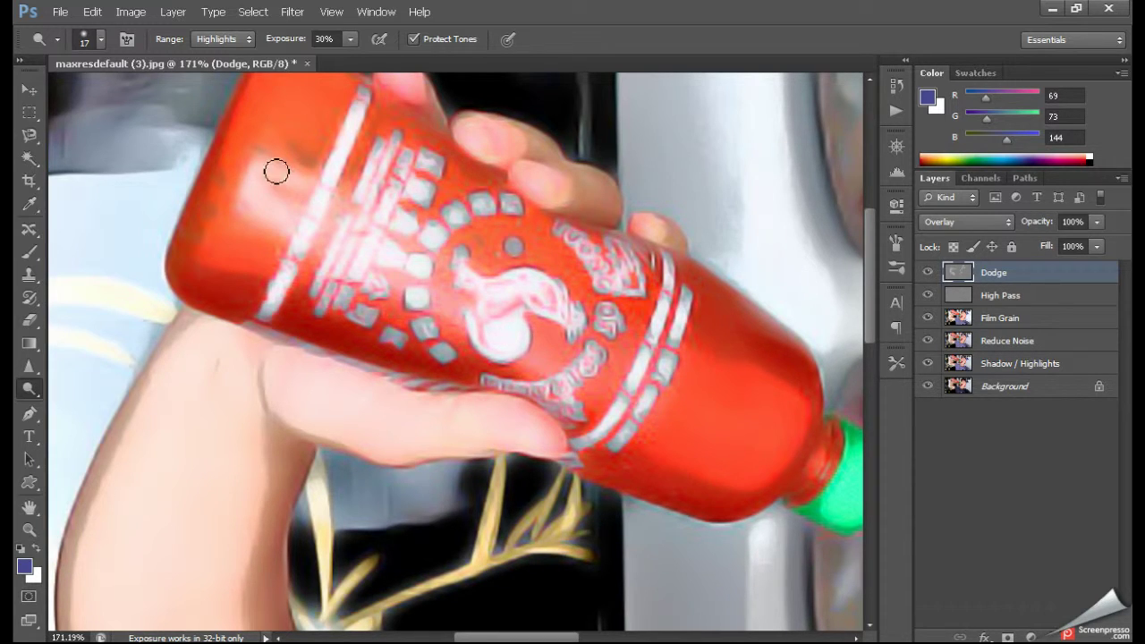
mouse_move(269, 225)
left_mouse_down()
mouse_move(348, 202)
mouse_move(327, 229)
mouse_move(340, 258)
mouse_move(353, 243)
mouse_move(366, 263)
mouse_move(391, 263)
mouse_move(396, 284)
mouse_move(447, 302)
mouse_move(504, 348)
left_mouse_up()
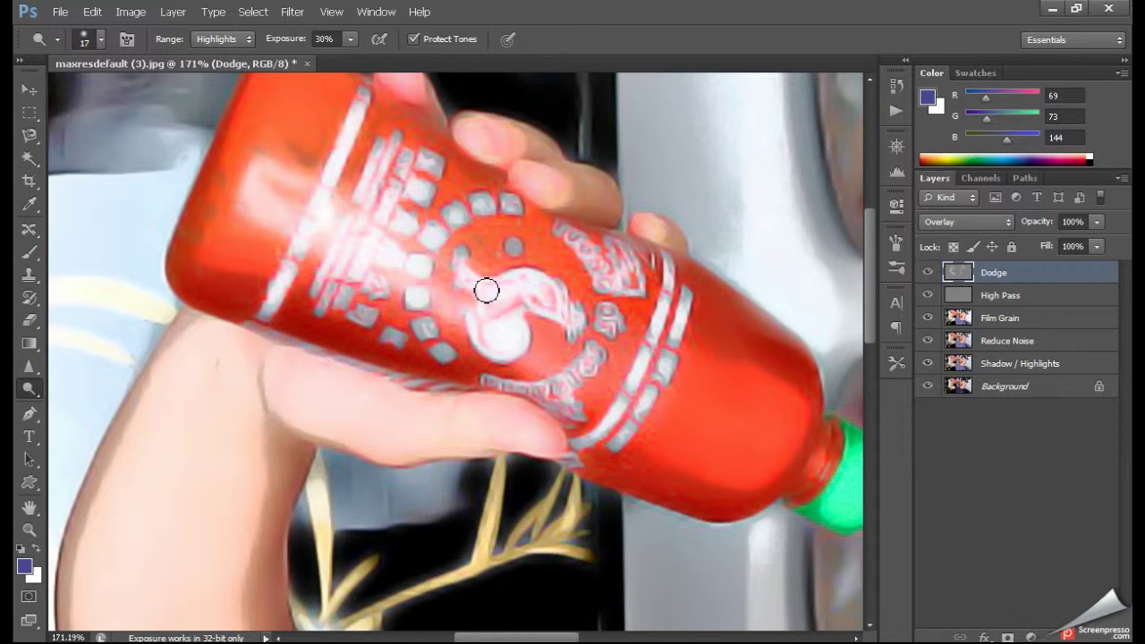
With a 32 brush, dodge the shirt edge near the armpit and a streak down the shirt.
scroll(299, 315, "down", 3)
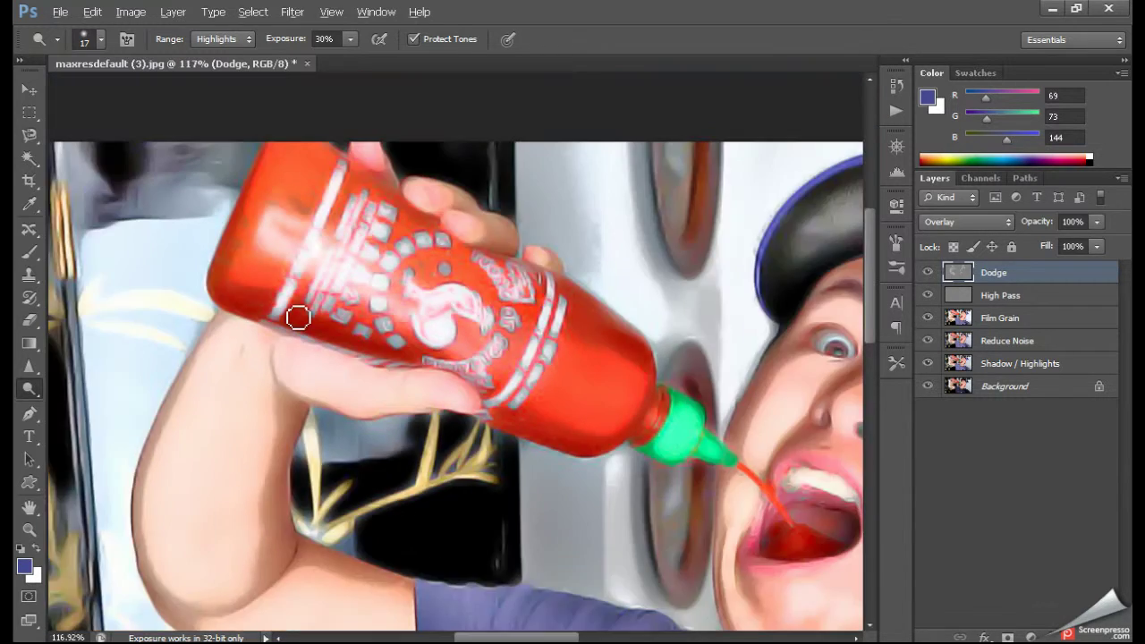
scroll(301, 320, "down", 2)
scroll(384, 335, "down", 1)
scroll(548, 363, "up", 1)
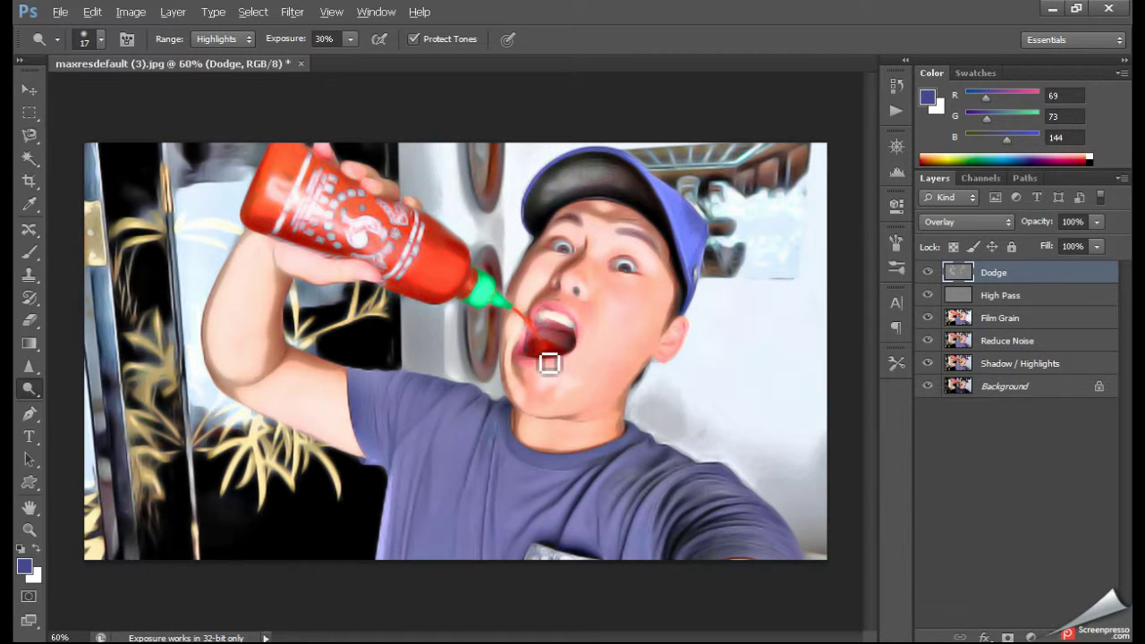
scroll(399, 506, "up", 2)
scroll(396, 505, "up", 3)
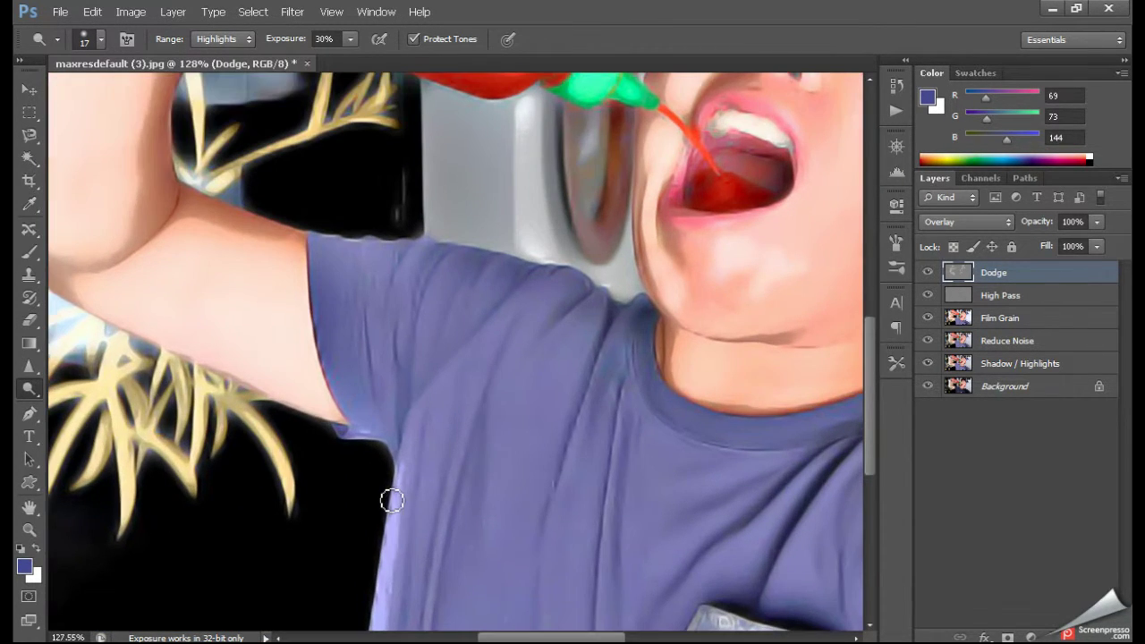
left_click_drag(396, 473, 398, 481)
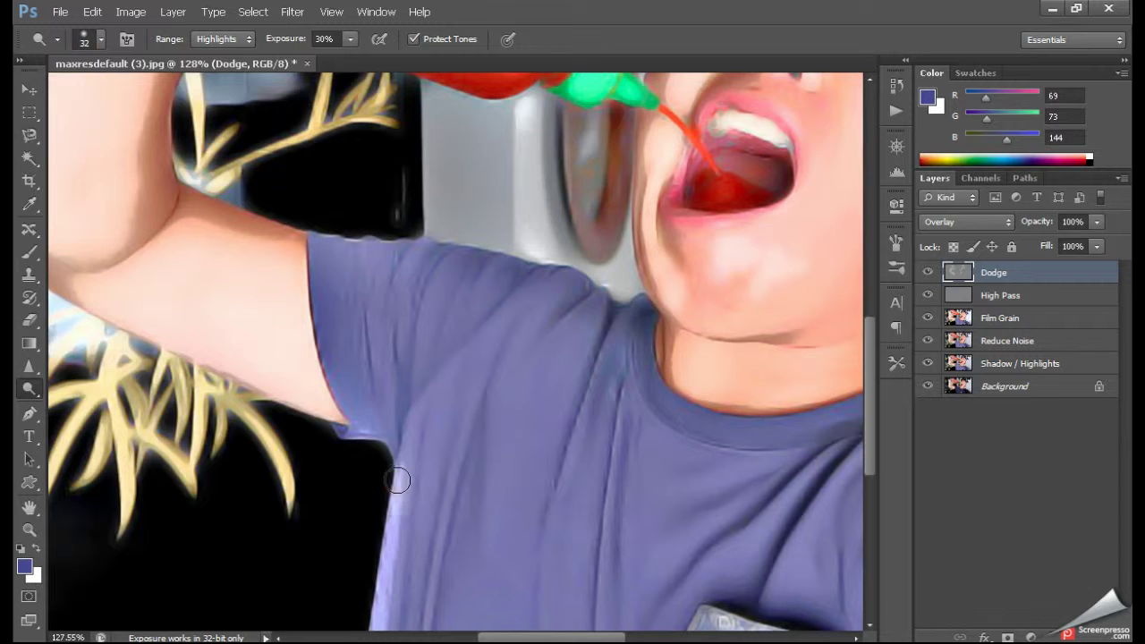
left_click_drag(377, 541, 366, 613)
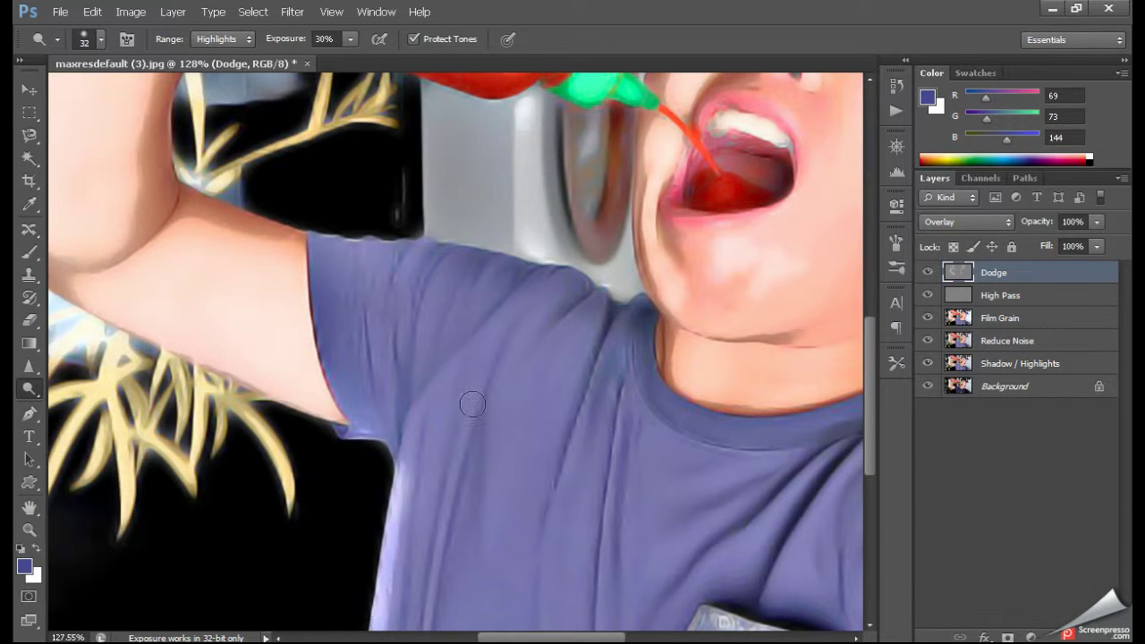
left_click_drag(492, 352, 427, 629)
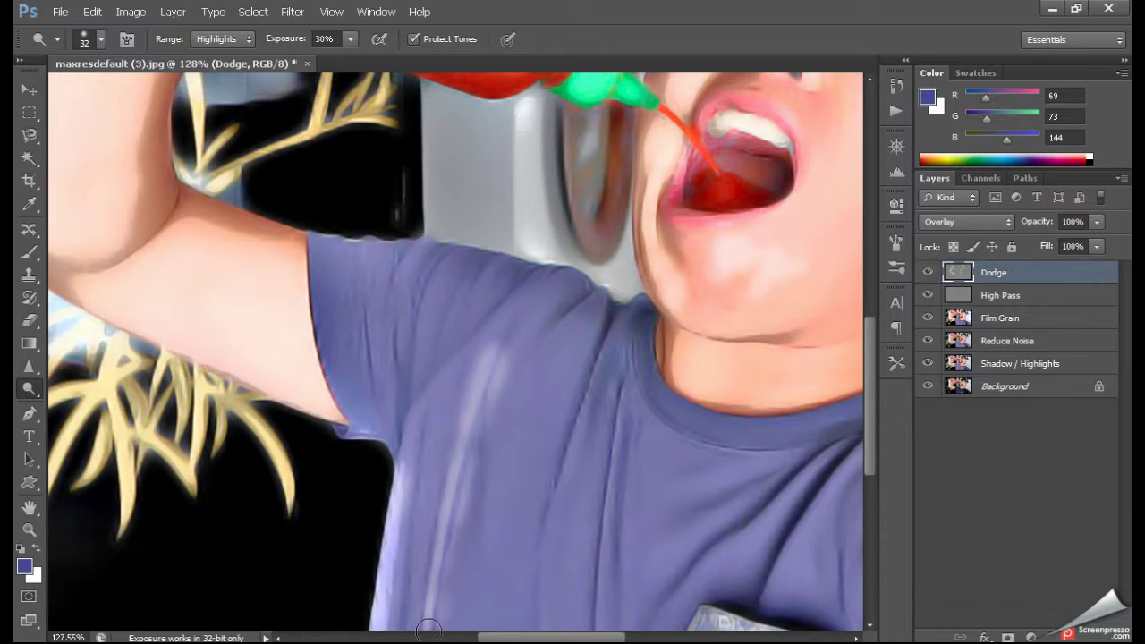
Dodge highlight streaks up over the shoulder seam, shoulder top and sleeve.
mouse_move(424, 398)
left_mouse_down()
mouse_move(532, 282)
mouse_move(424, 411)
left_mouse_up()
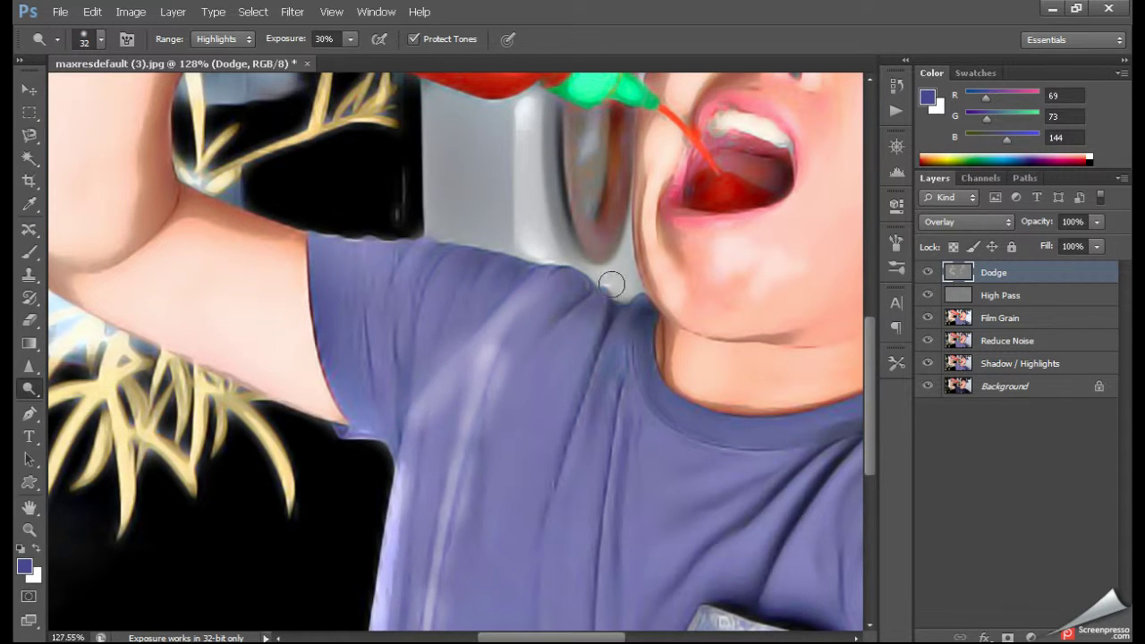
mouse_move(546, 341)
left_mouse_down()
mouse_move(597, 285)
mouse_move(580, 317)
mouse_move(607, 347)
mouse_move(562, 469)
left_mouse_up()
mouse_move(617, 391)
left_mouse_down()
mouse_move(593, 478)
mouse_move(594, 630)
mouse_move(605, 410)
left_mouse_up()
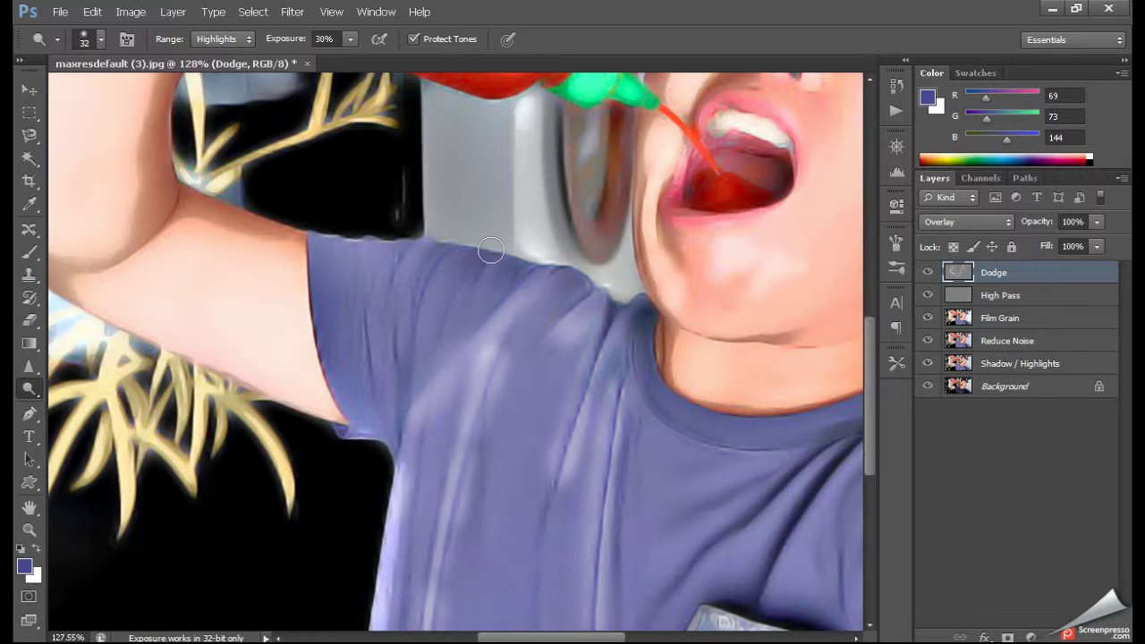
mouse_move(491, 250)
left_mouse_down()
mouse_move(482, 262)
mouse_move(511, 265)
mouse_move(439, 256)
mouse_move(415, 335)
mouse_move(413, 431)
left_mouse_up()
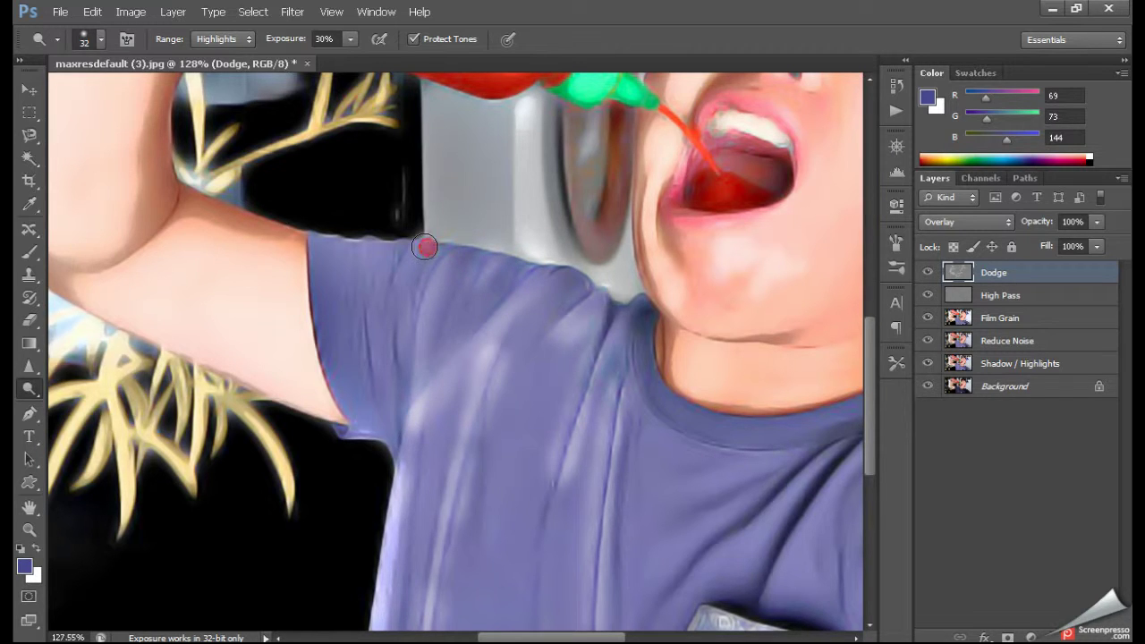
mouse_move(424, 247)
left_mouse_down()
mouse_move(396, 274)
mouse_move(416, 244)
left_mouse_up()
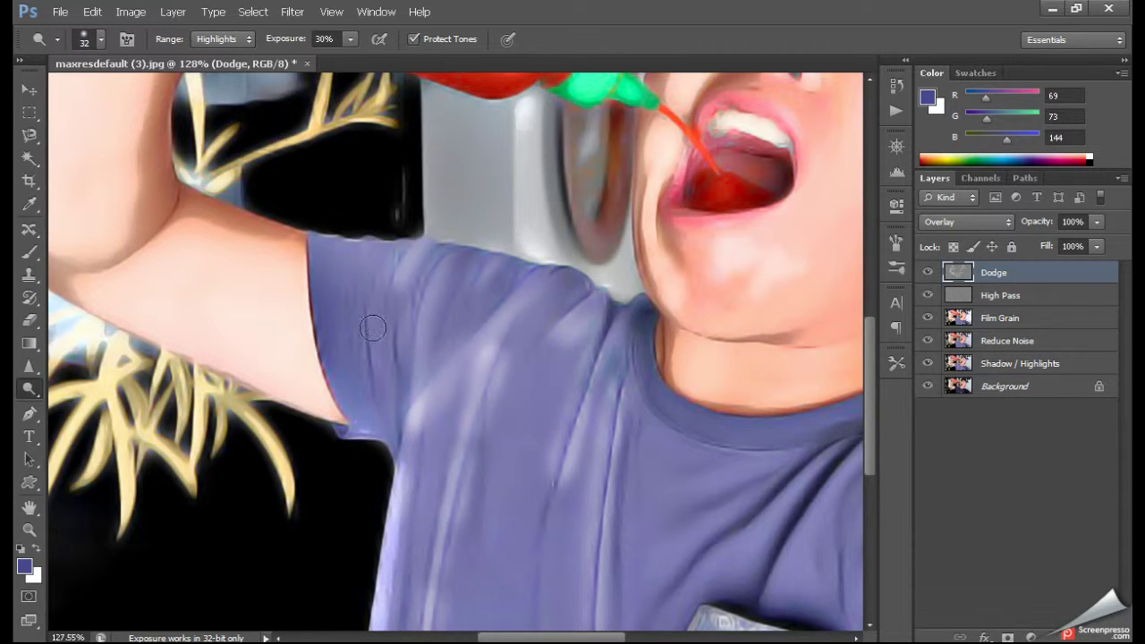
mouse_move(373, 329)
left_mouse_down()
mouse_move(401, 320)
mouse_move(399, 439)
left_mouse_up()
scroll(718, 484, "down", 4)
Raise the dodge brush to 23 and brighten the folds on the shirt front.
scroll(713, 478, "down", 1)
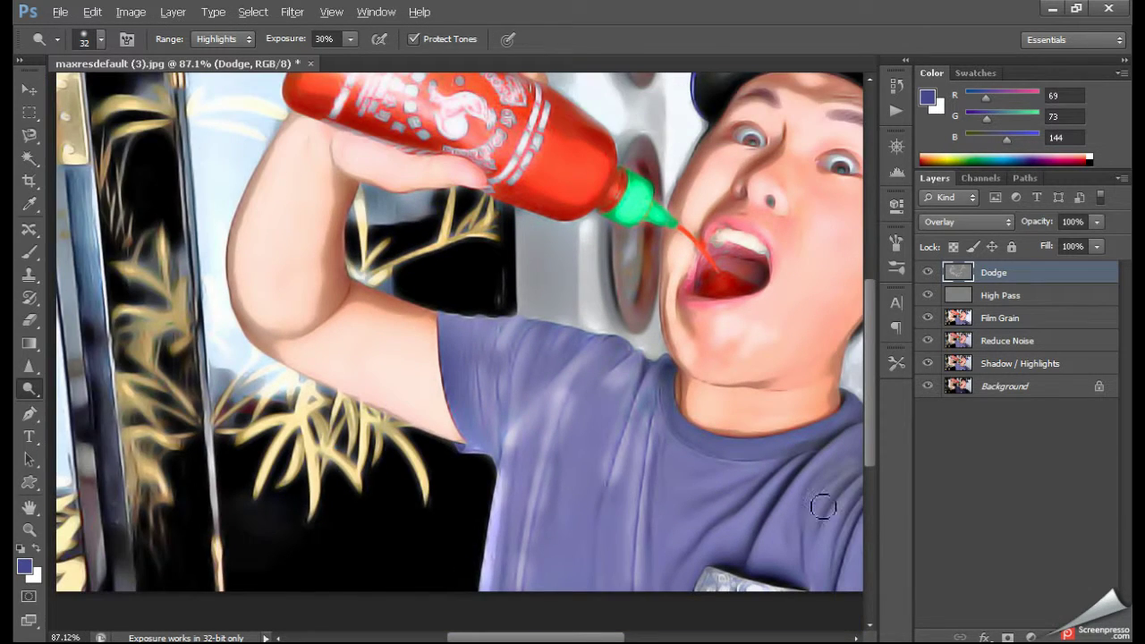
scroll(817, 504, "up", 2)
scroll(800, 477, "up", 4)
scroll(784, 508, "up", 2)
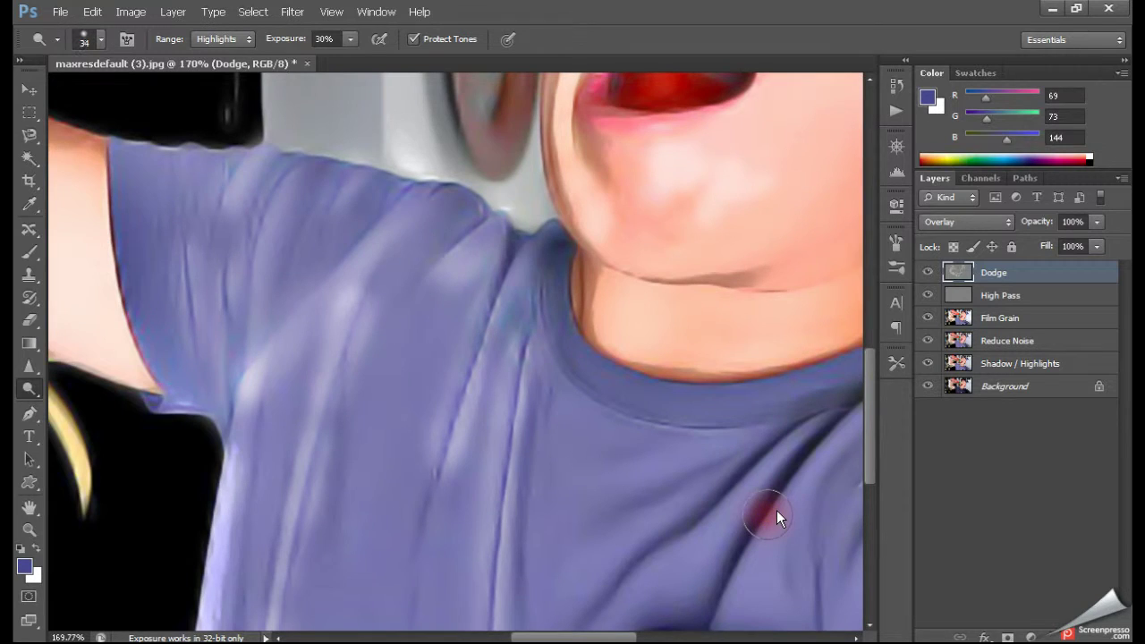
key("bracketright")
mouse_move(769, 510)
left_mouse_down()
mouse_move(824, 447)
mouse_move(739, 549)
mouse_move(729, 597)
mouse_move(710, 619)
left_mouse_up()
mouse_move(605, 620)
left_mouse_down()
mouse_move(646, 560)
mouse_move(690, 541)
mouse_move(789, 439)
left_mouse_up()
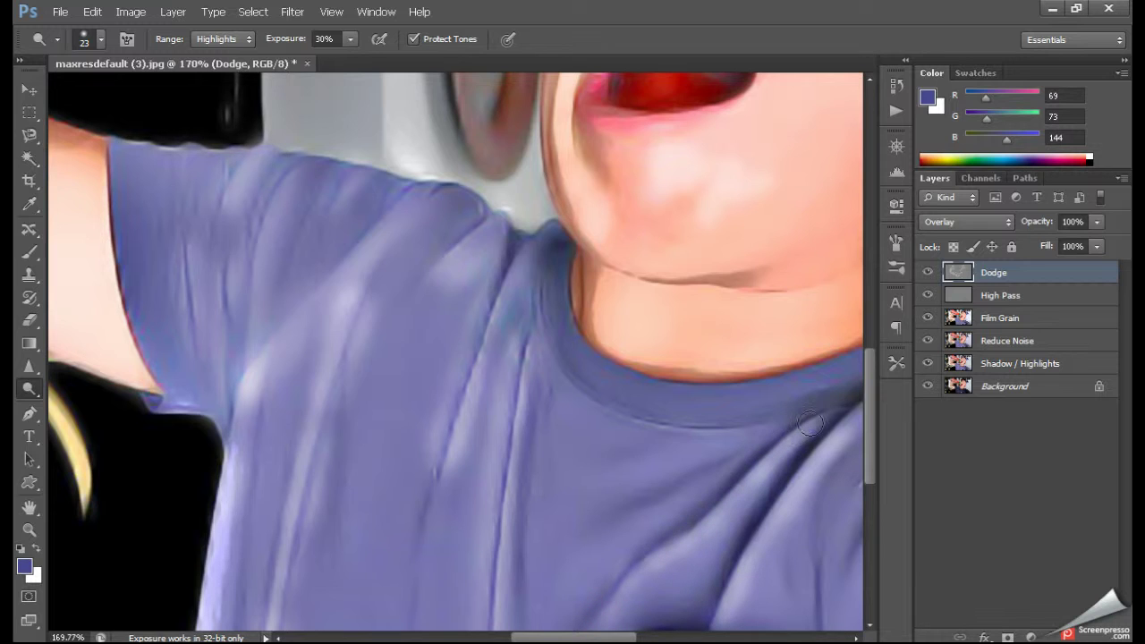
mouse_move(649, 508)
left_mouse_down()
mouse_move(669, 486)
mouse_move(724, 466)
left_mouse_up()
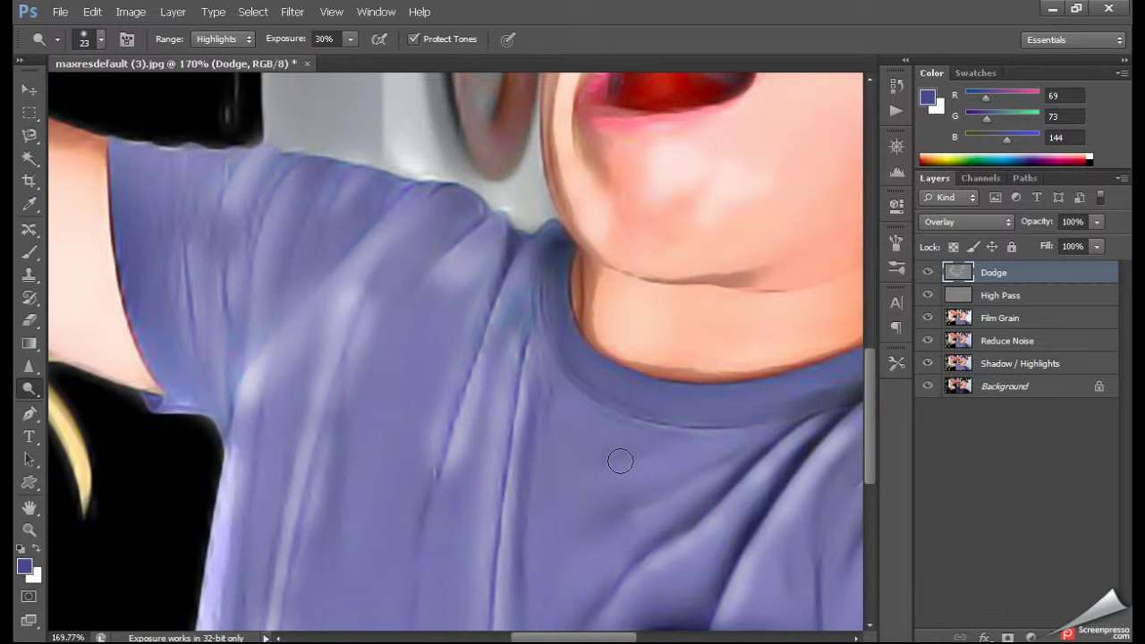
Dodge a highlight across the folds on the lower right of the shirt.
scroll(621, 421, "down", 2)
scroll(623, 376, "down", 2)
scroll(626, 373, "down", 2)
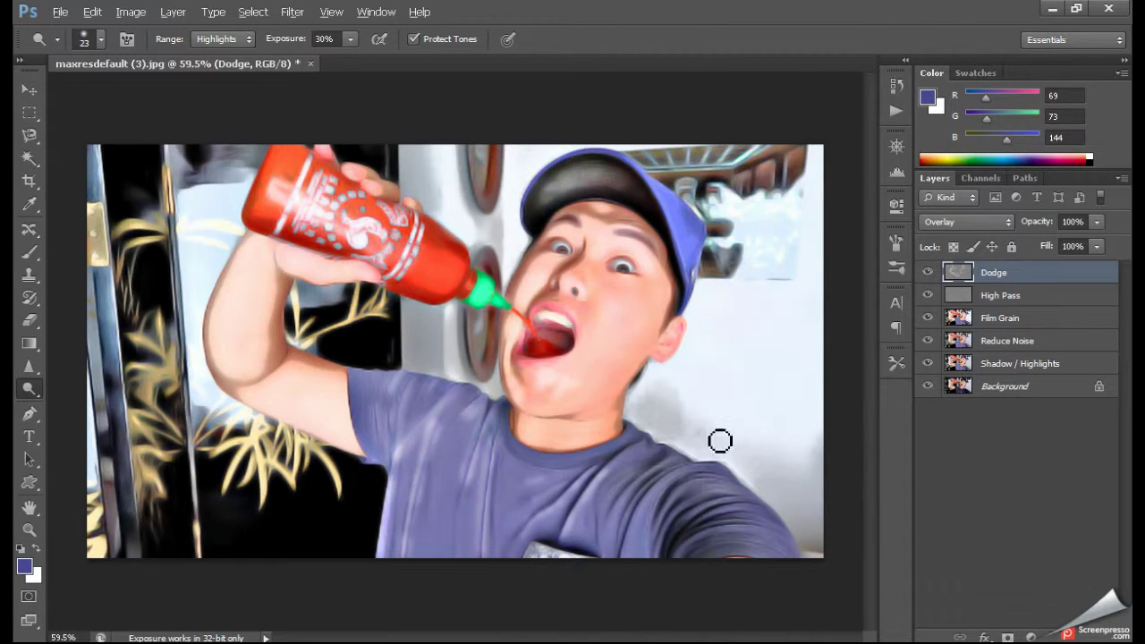
scroll(716, 515, "up", 1)
scroll(738, 546, "up", 2)
scroll(758, 571, "up", 2)
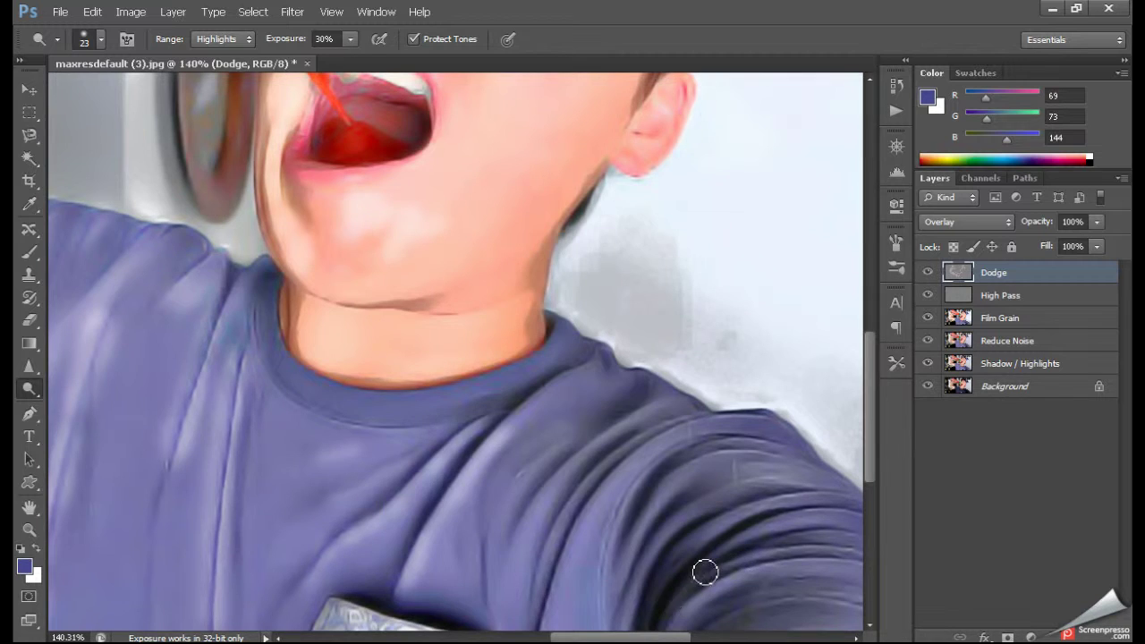
mouse_move(724, 572)
left_mouse_down()
mouse_move(779, 560)
mouse_move(785, 531)
mouse_move(779, 511)
mouse_move(705, 563)
mouse_move(665, 557)
mouse_move(683, 534)
mouse_move(639, 511)
mouse_move(680, 462)
mouse_move(724, 439)
mouse_move(686, 421)
mouse_move(574, 510)
mouse_move(547, 583)
left_mouse_up()
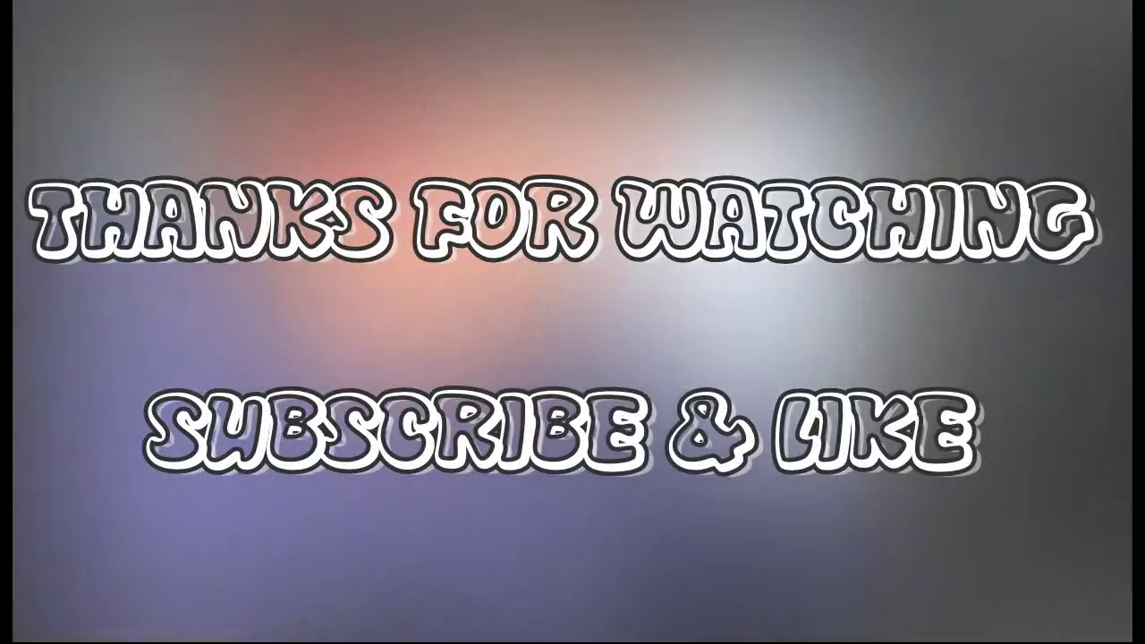